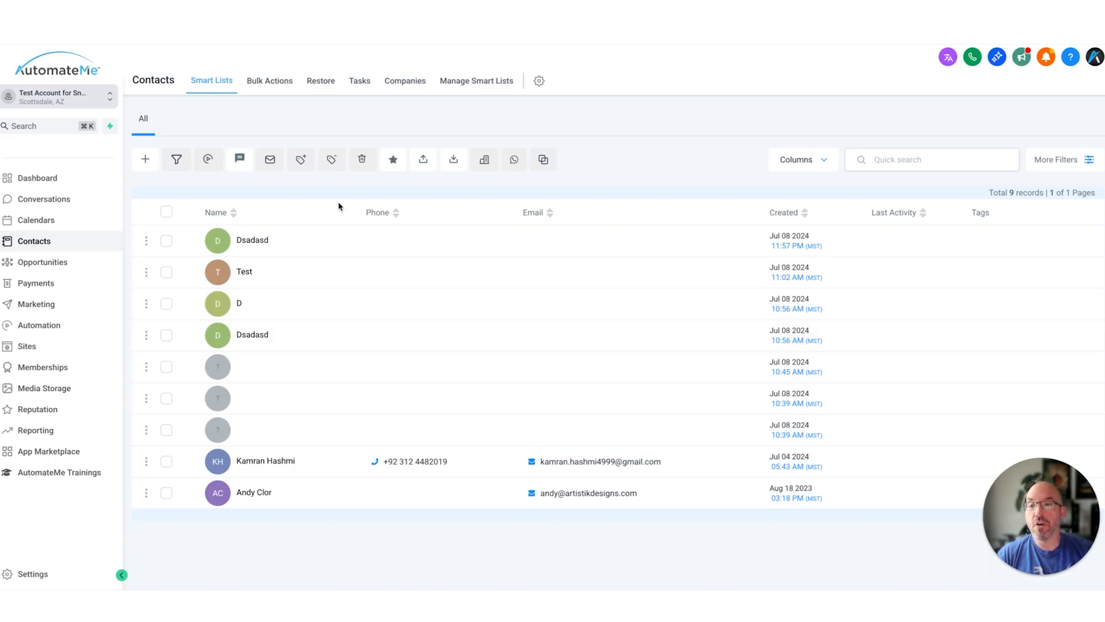
# Open a blank new-contact form, review its fields and DND options, and close it without saving.
pyautogui.click(145, 161)
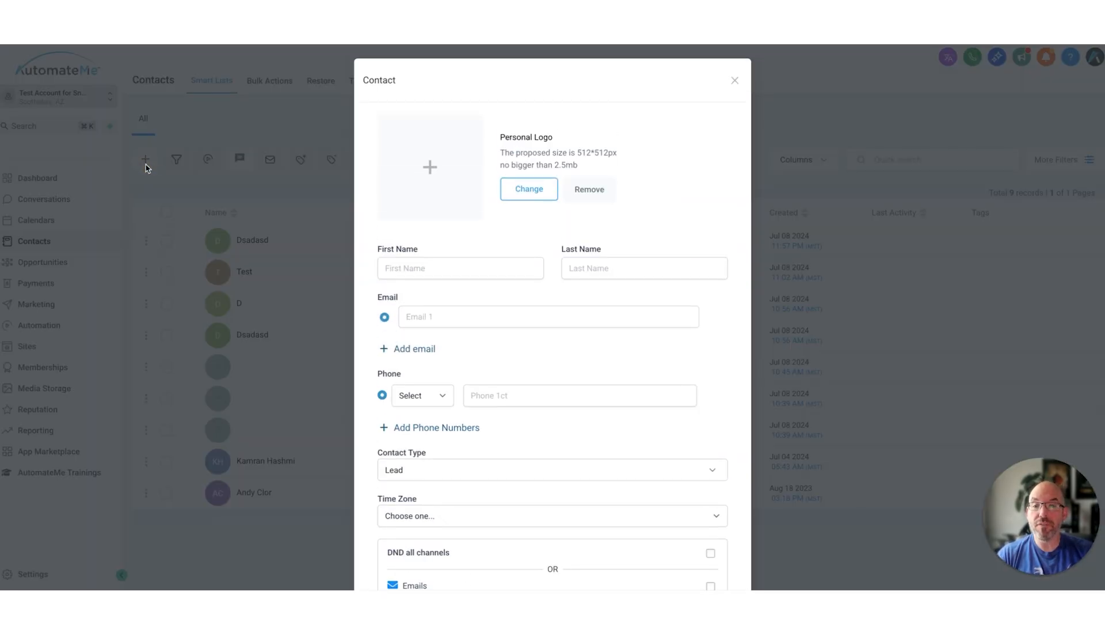
pyautogui.click(499, 269)
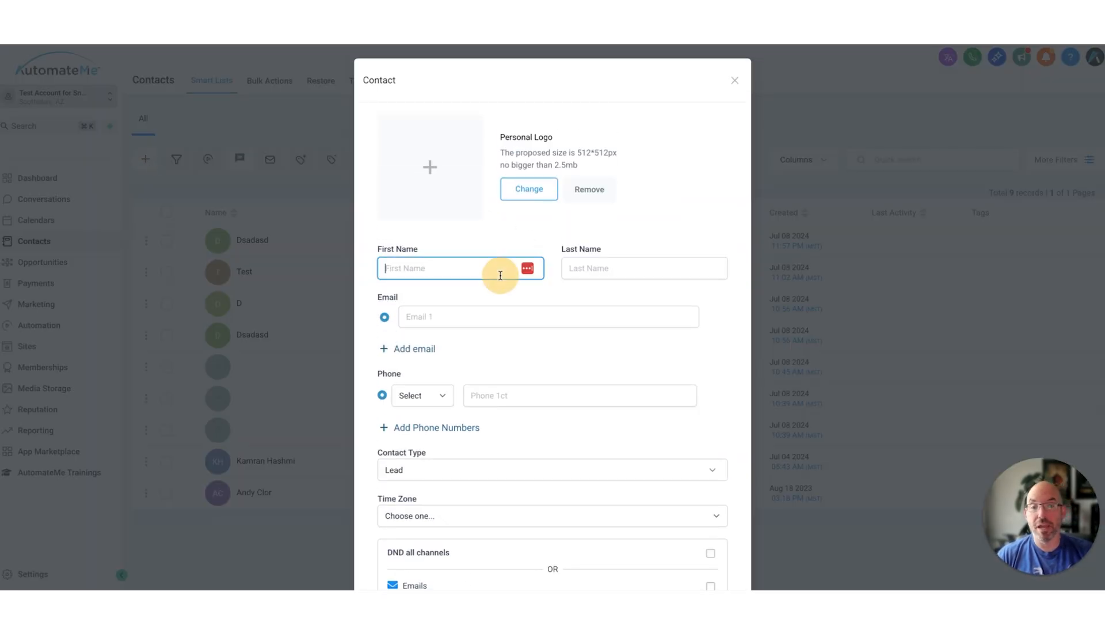
pyautogui.scroll(-2, 501, 274)
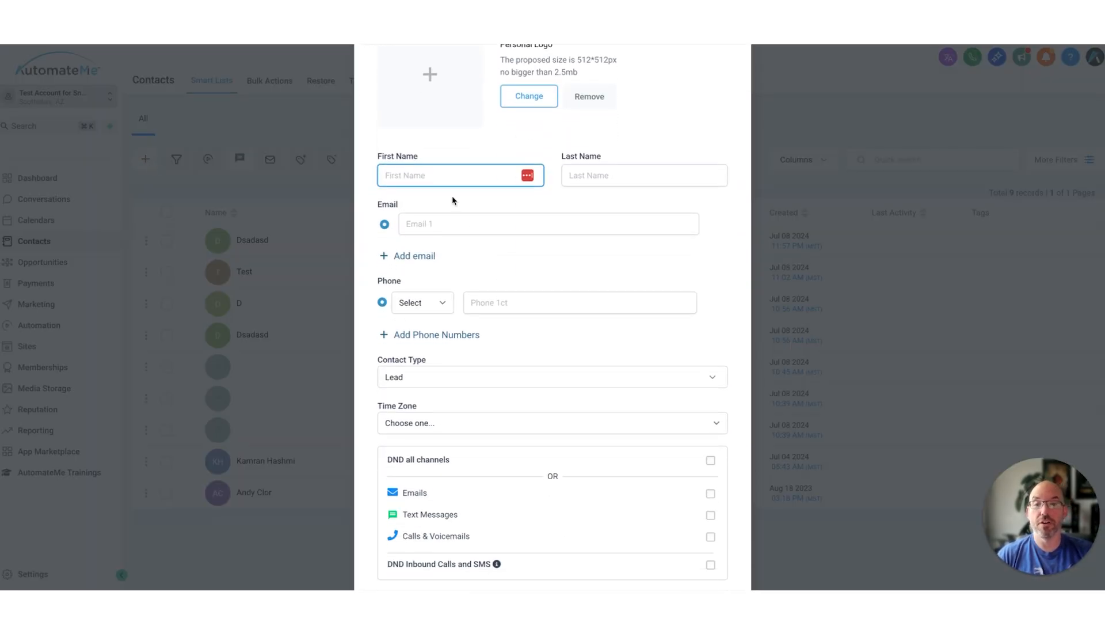
pyautogui.scroll(-1, 528, 193)
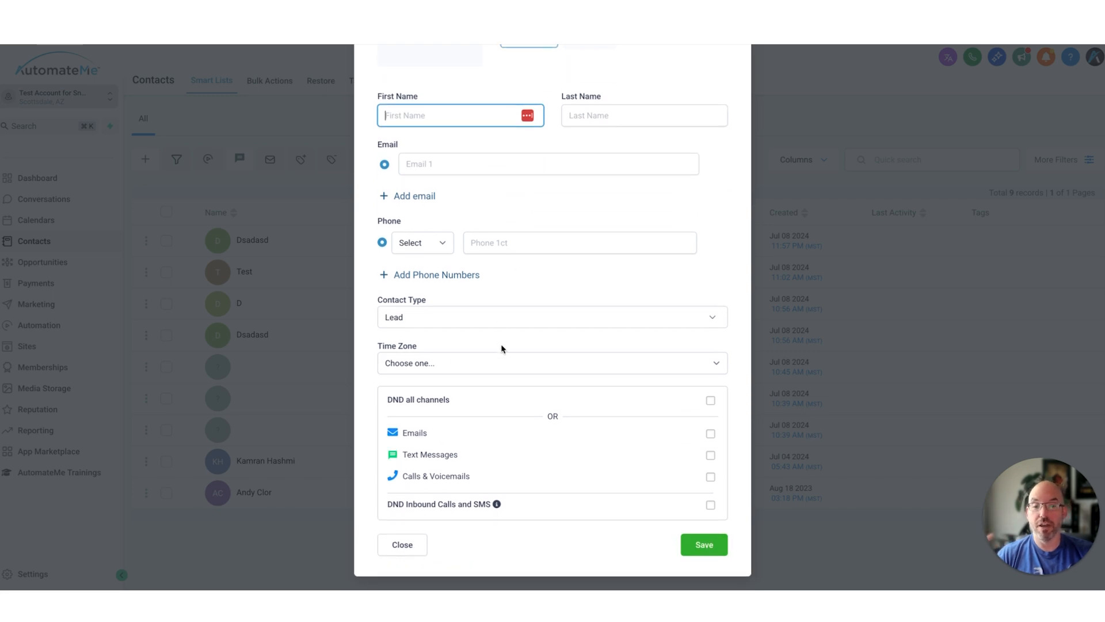
pyautogui.scroll(3, 633, 374)
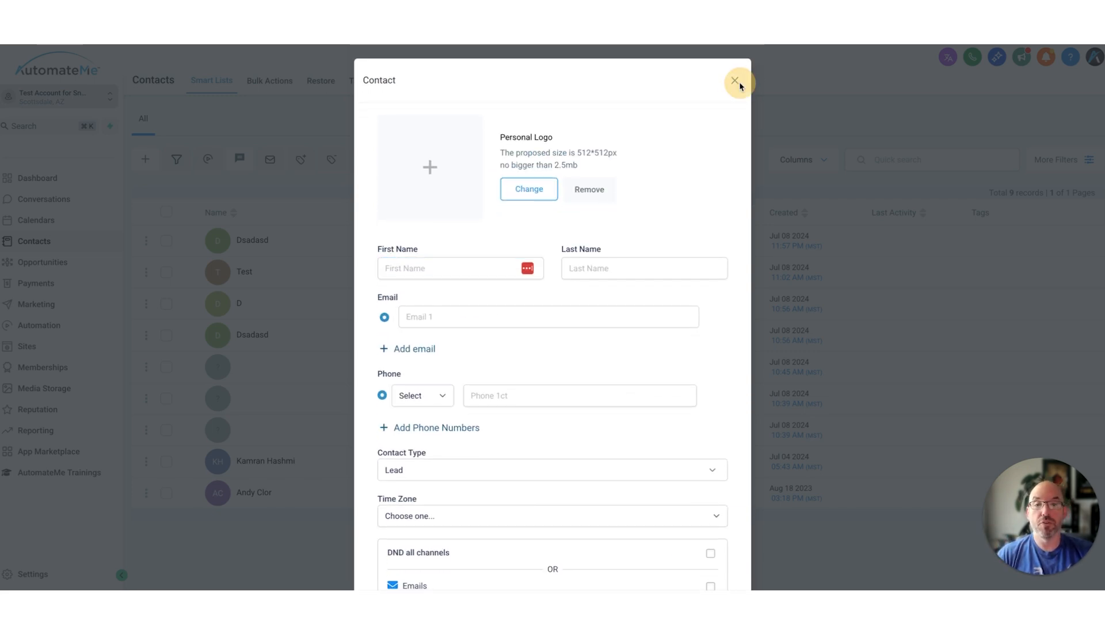
pyautogui.click(735, 81)
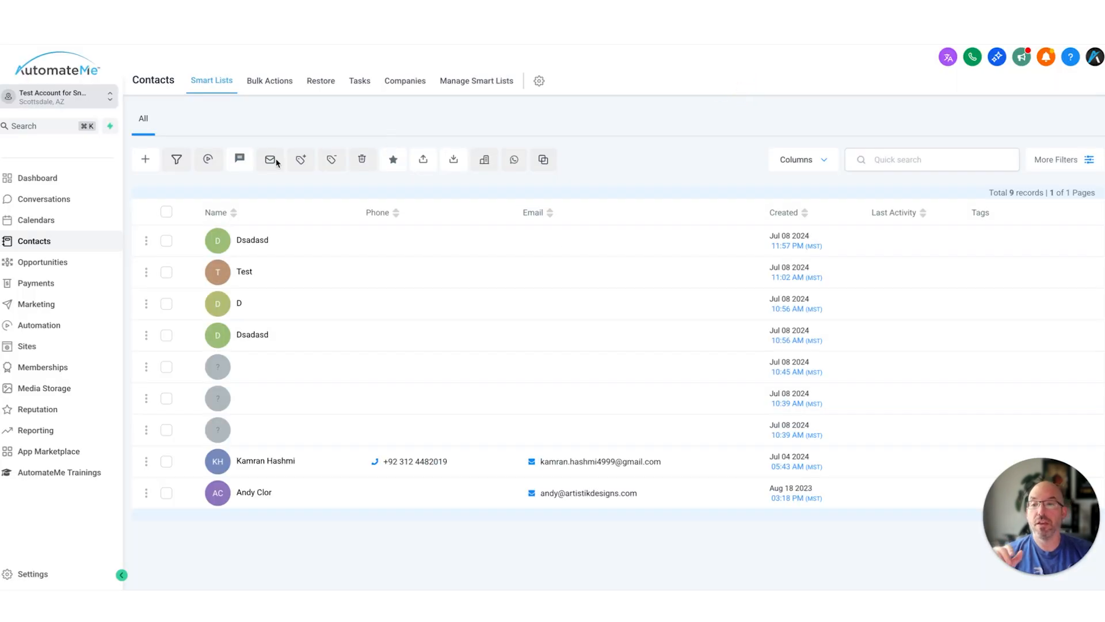
# Open the Test contact's record and look over its detail fields, actions and client portal sections.
pyautogui.click(244, 271)
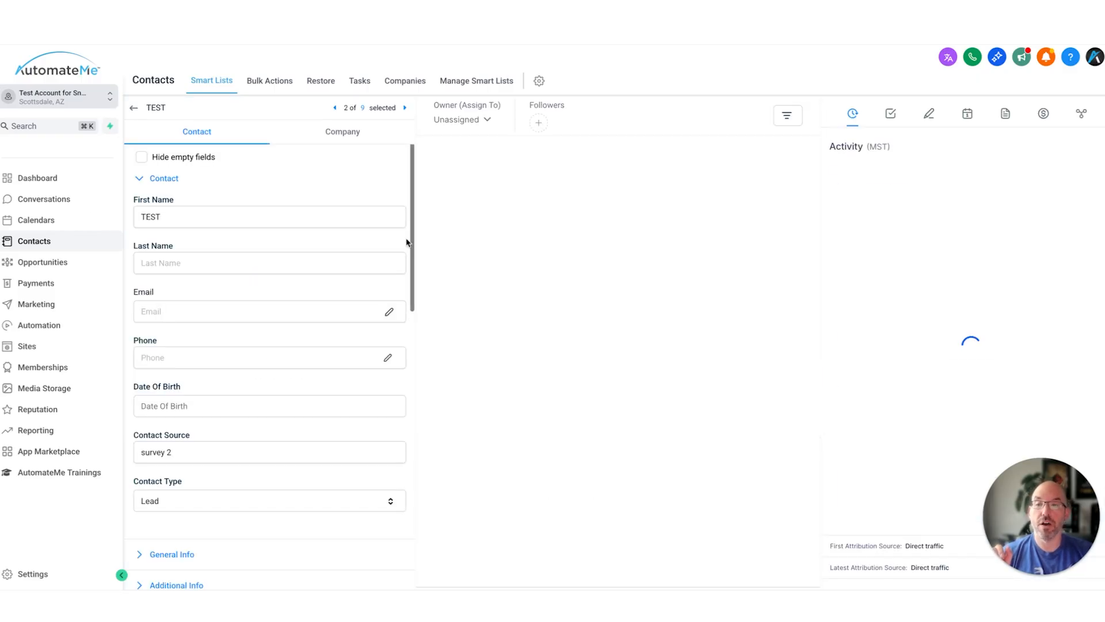
pyautogui.scroll(-5, 303, 198)
pyautogui.scroll(-3, 302, 198)
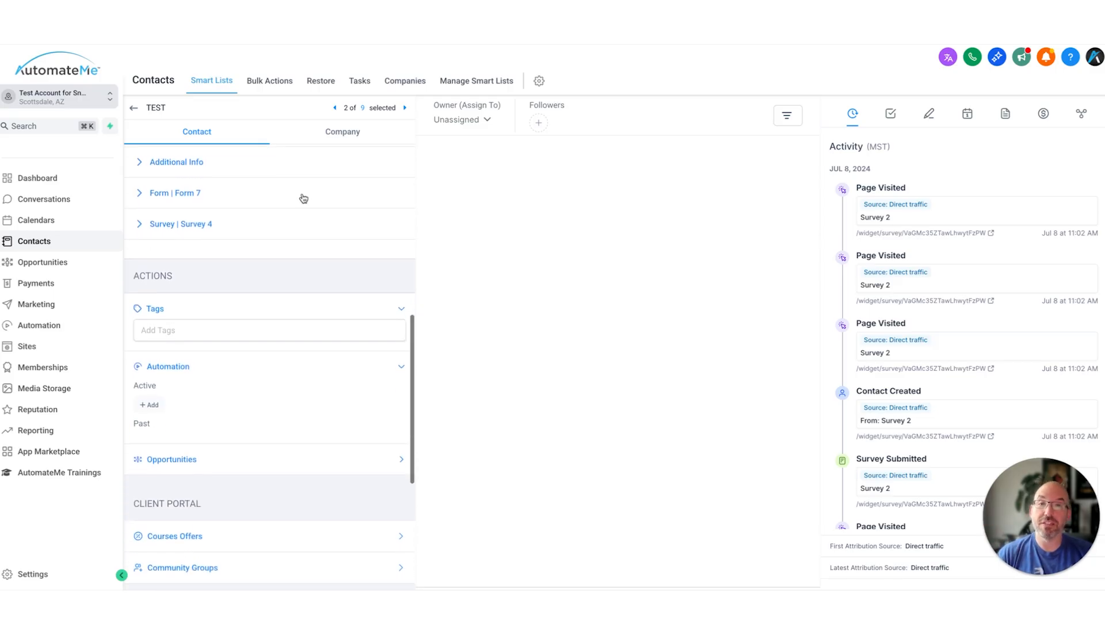
pyautogui.scroll(8, 303, 198)
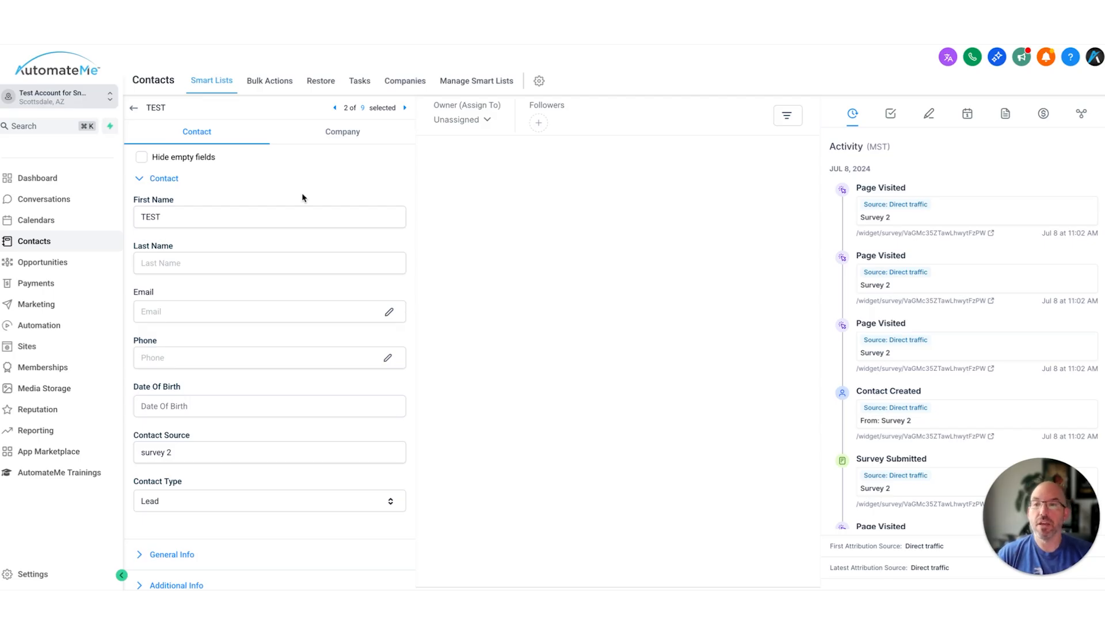
pyautogui.scroll(-1, 303, 198)
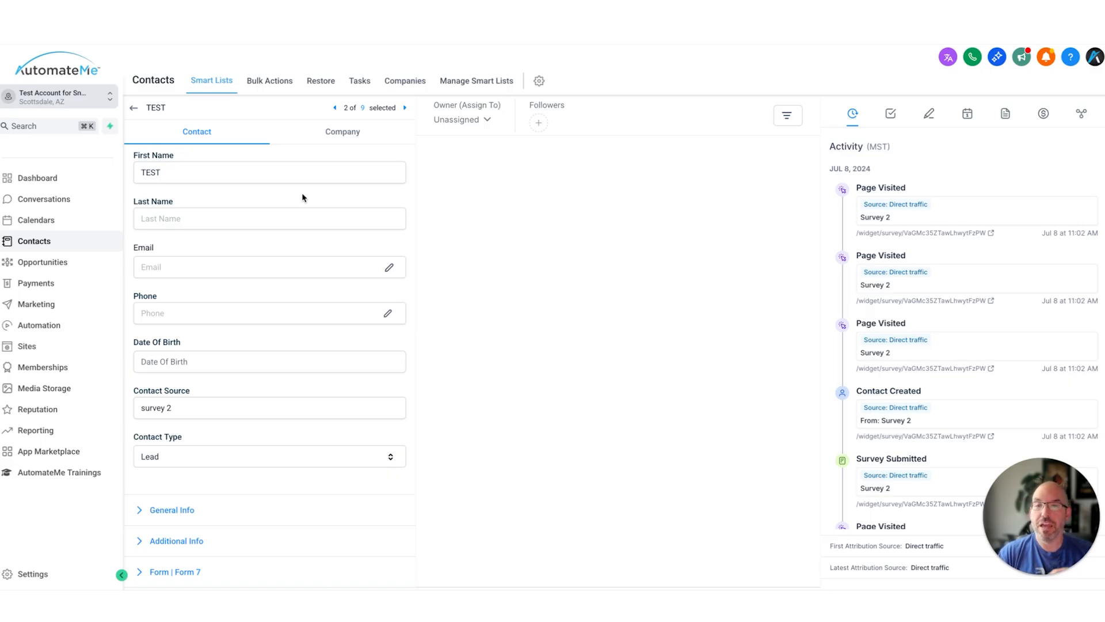
# Expand the General Info section of the Test contact and review its business, address and time zone fields.
pyautogui.scroll(-3, 303, 198)
pyautogui.scroll(-3, 276, 218)
pyautogui.click(138, 270)
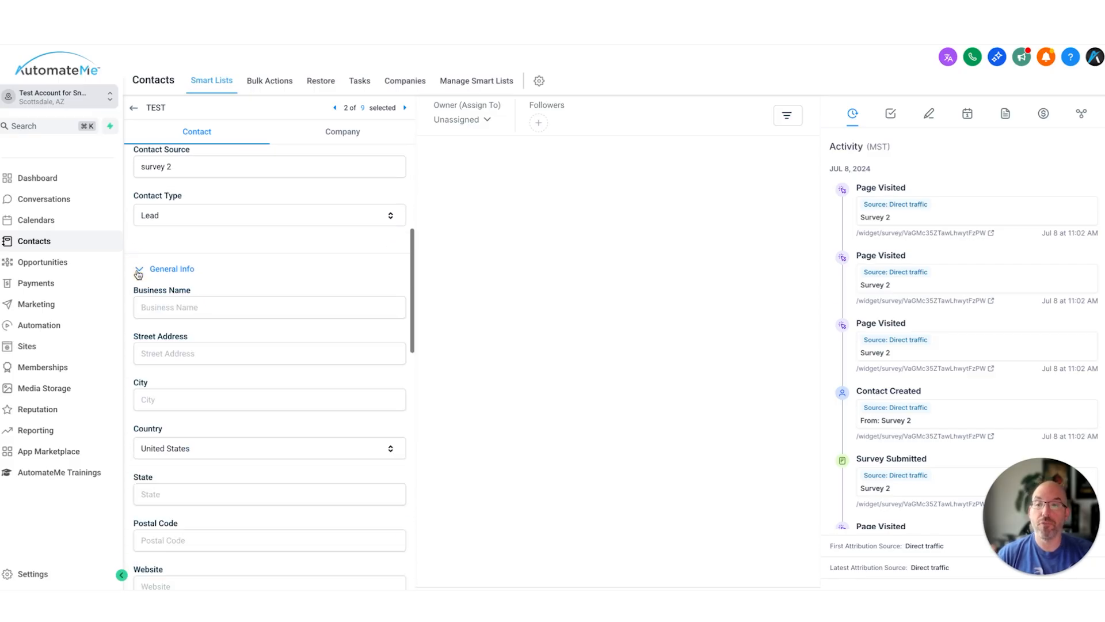
pyautogui.scroll(-9, 177, 331)
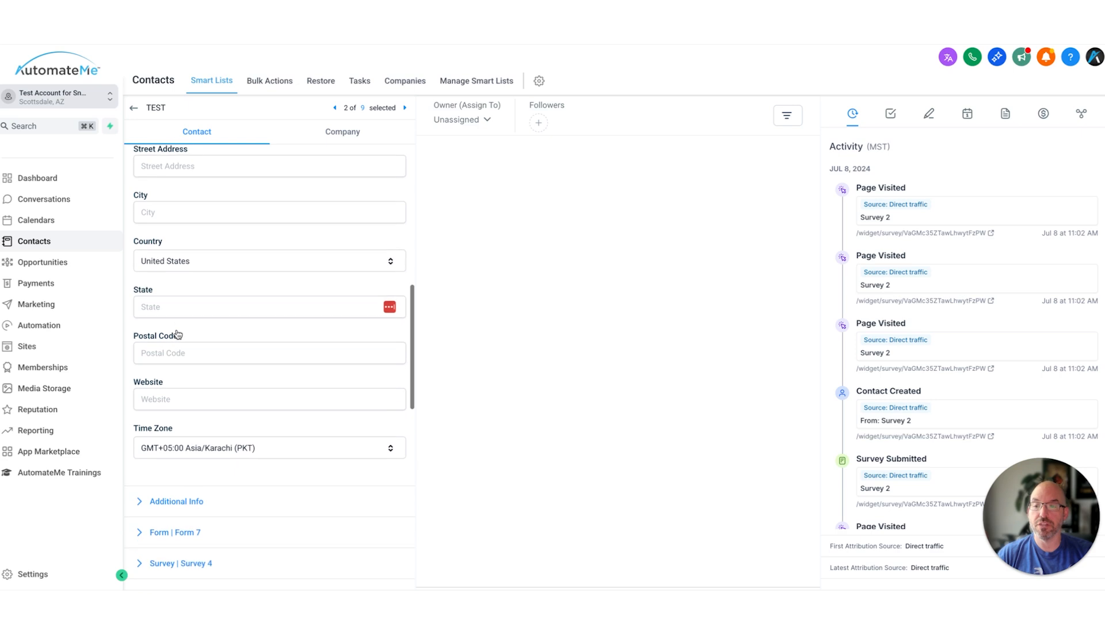
pyautogui.scroll(-1, 177, 330)
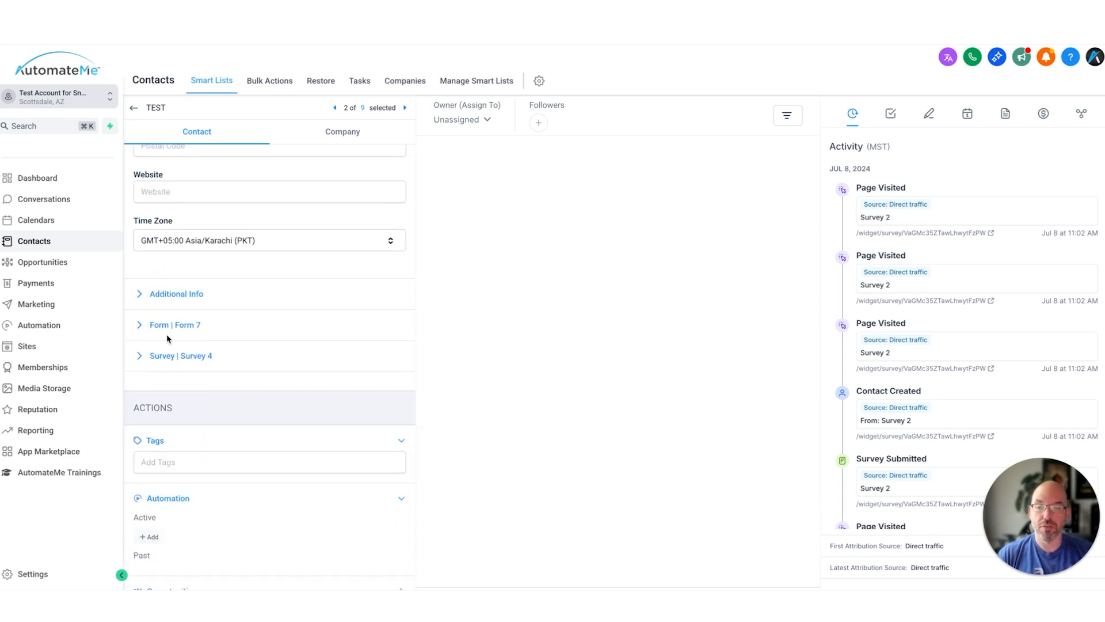
# Add the tag "7 day sales sequence - purchased" to the Test contact.
pyautogui.scroll(-5, 167, 337)
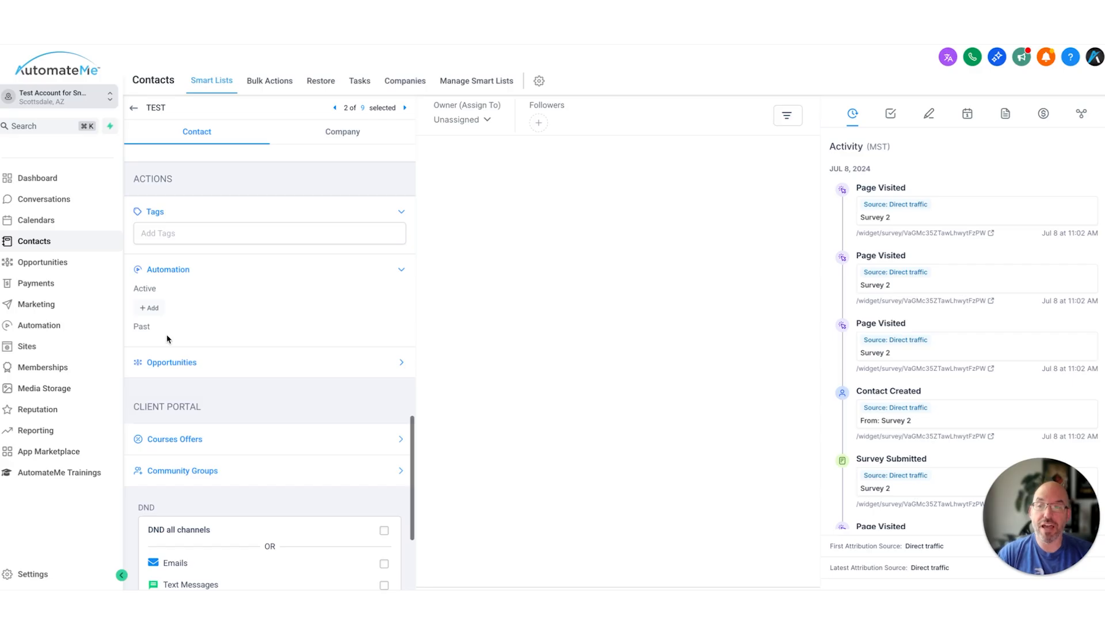
pyautogui.click(202, 236)
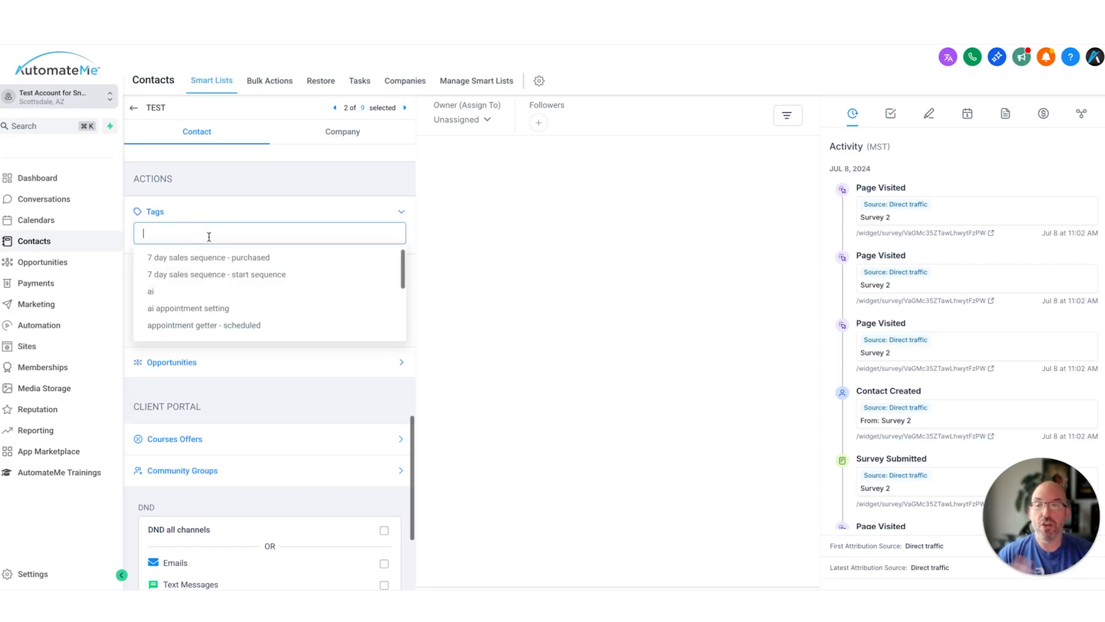
pyautogui.click(212, 256)
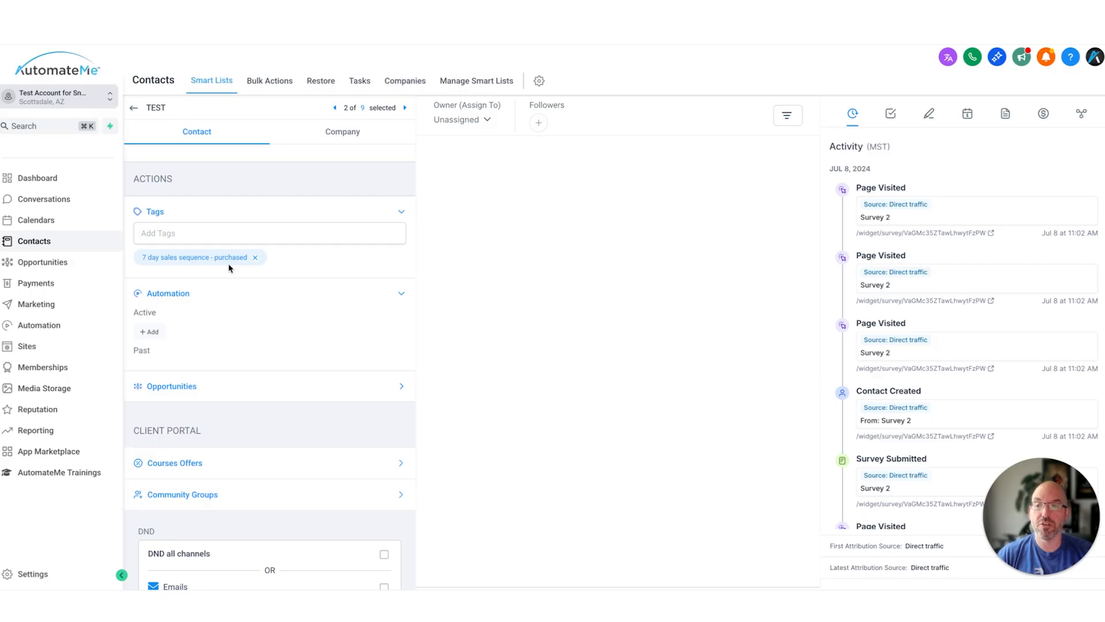
# Expand the contact's Opportunities and Courses Offers sections and review the available course offers and DND settings.
pyautogui.scroll(-1, 229, 268)
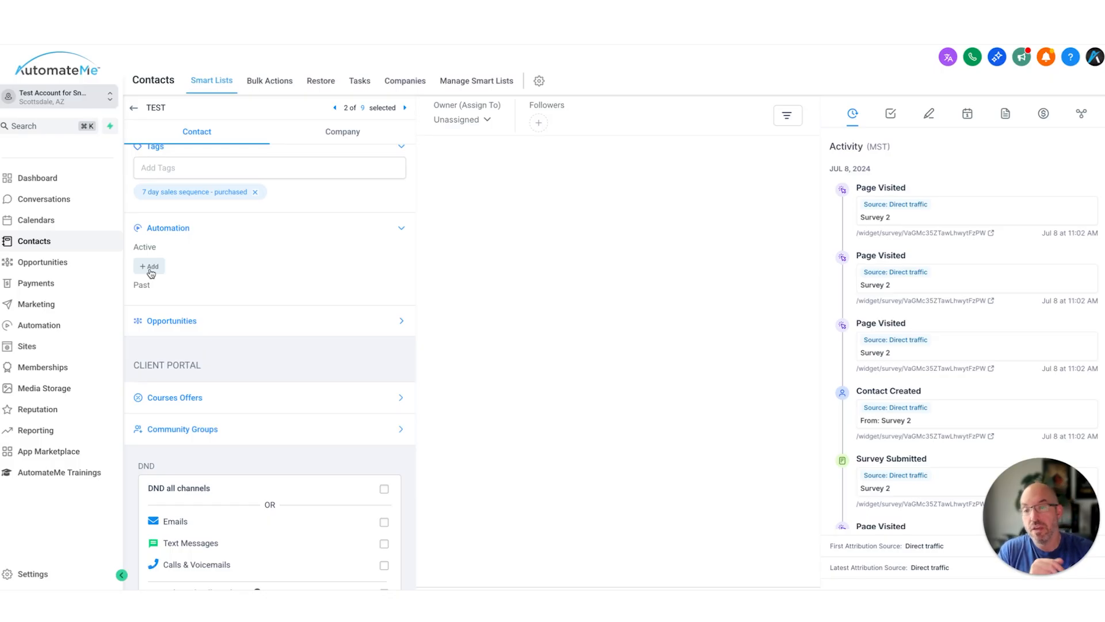
pyautogui.click(266, 321)
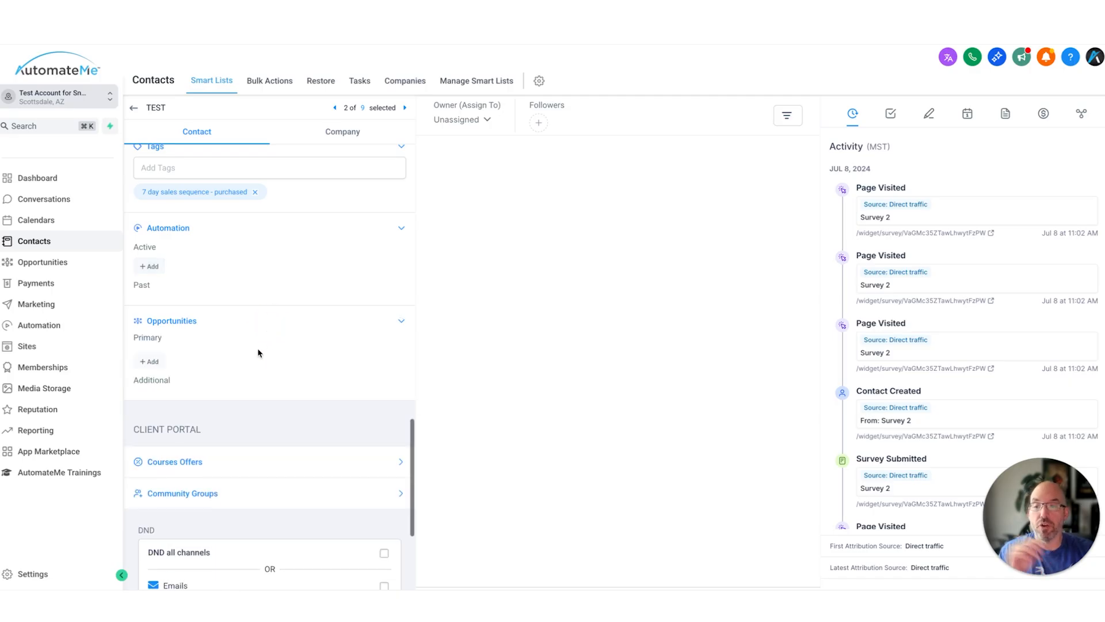
pyautogui.scroll(-3, 254, 361)
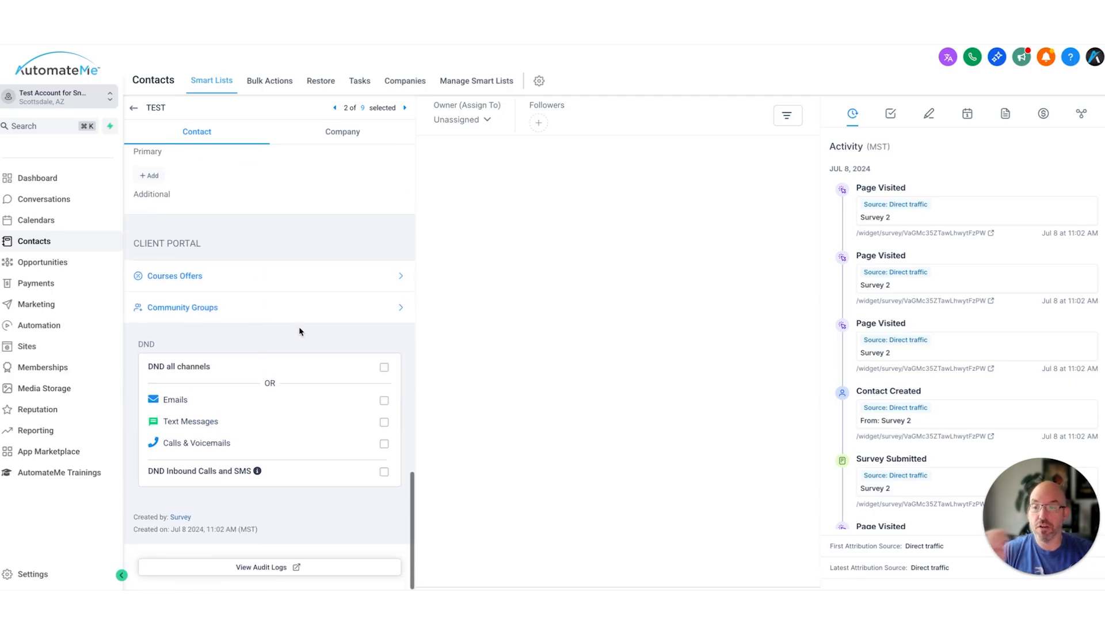
pyautogui.click(317, 276)
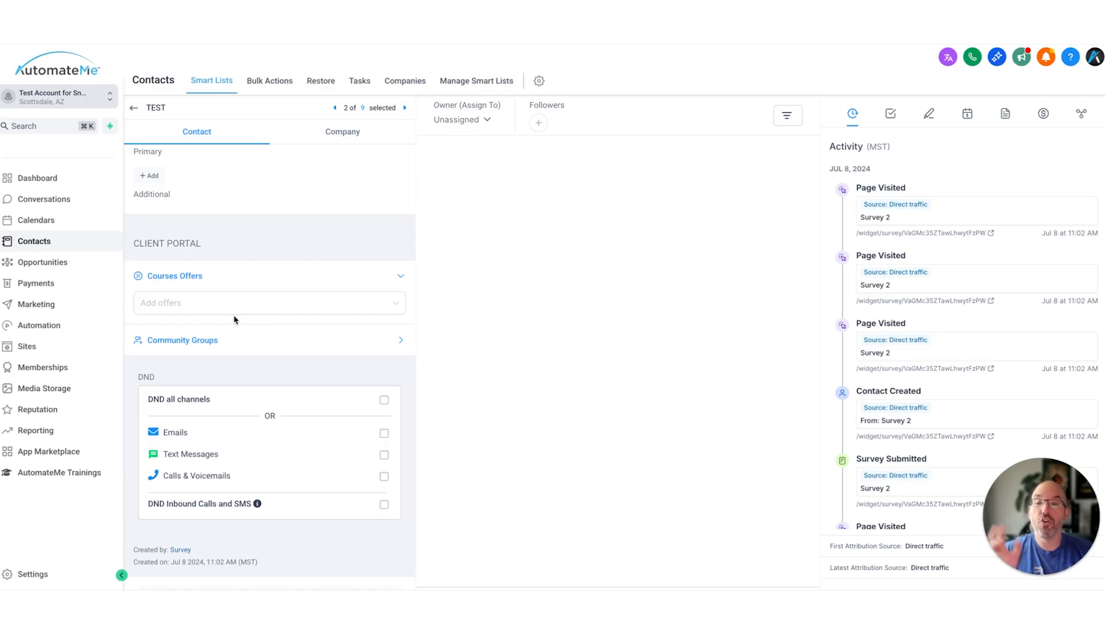
pyautogui.click(245, 305)
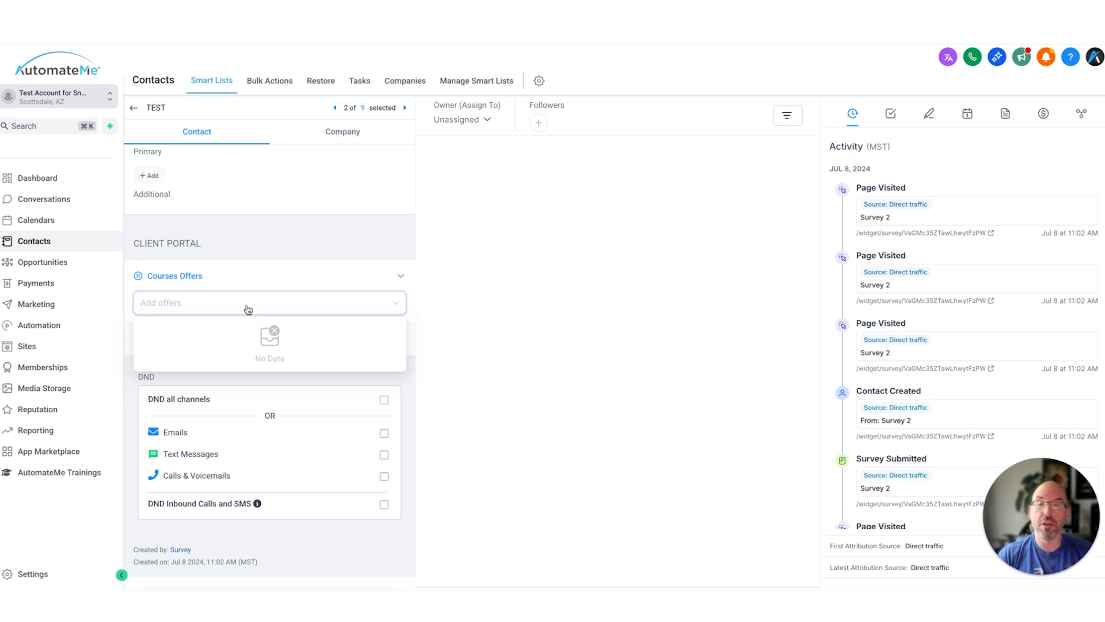
pyautogui.click(308, 241)
pyautogui.scroll(-1, 345, 433)
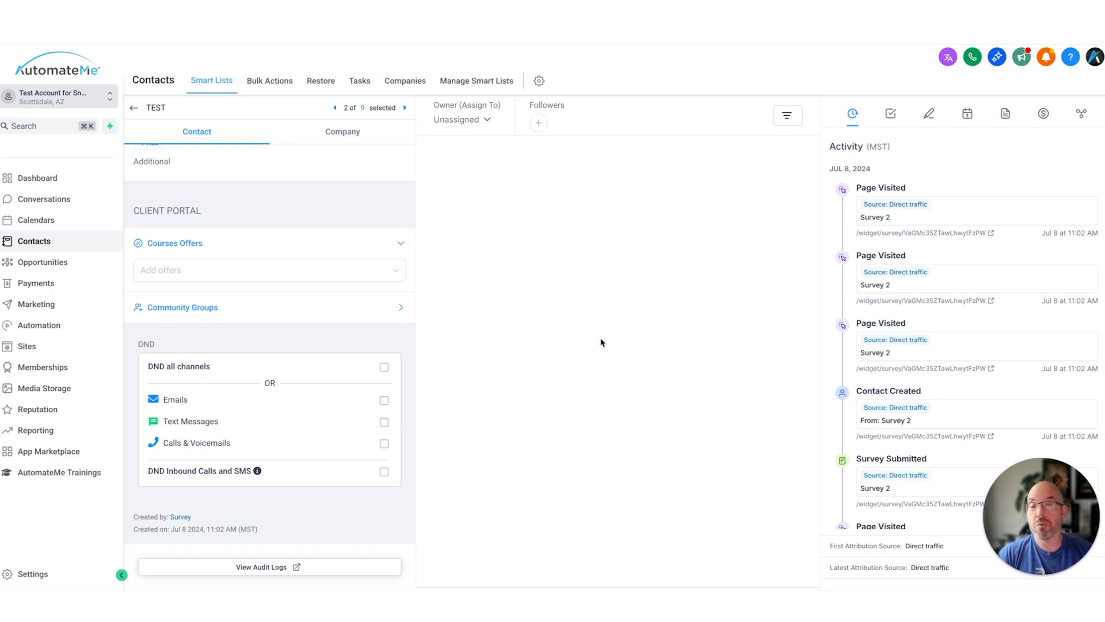
# Return to the contact list, open the Test Contact record, and review its email composer and owner assignment options.
pyautogui.click(133, 109)
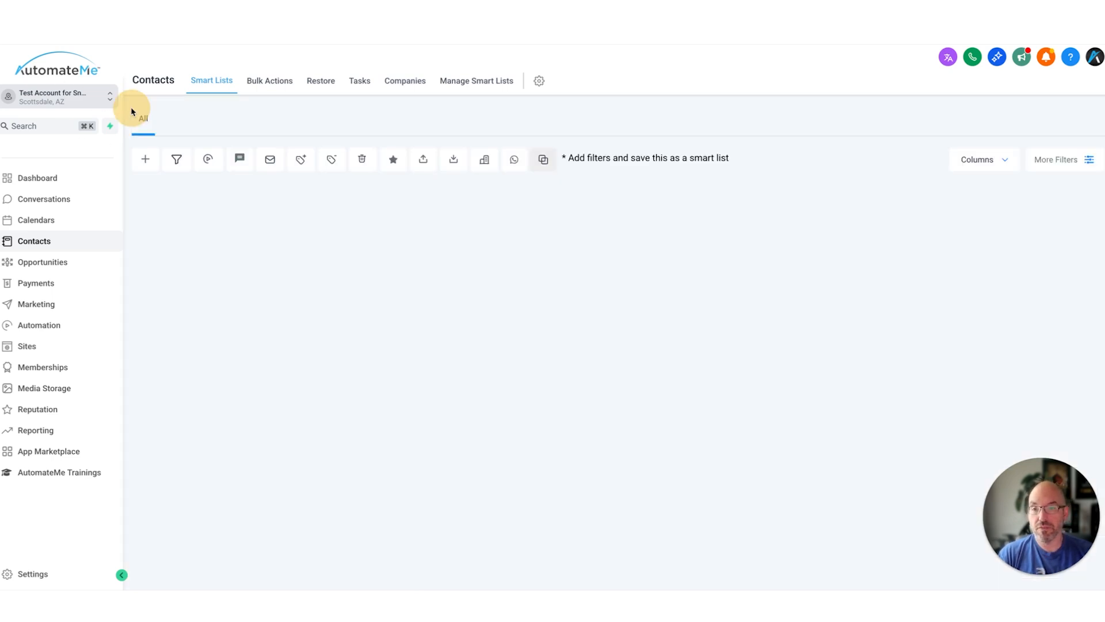
pyautogui.click(271, 242)
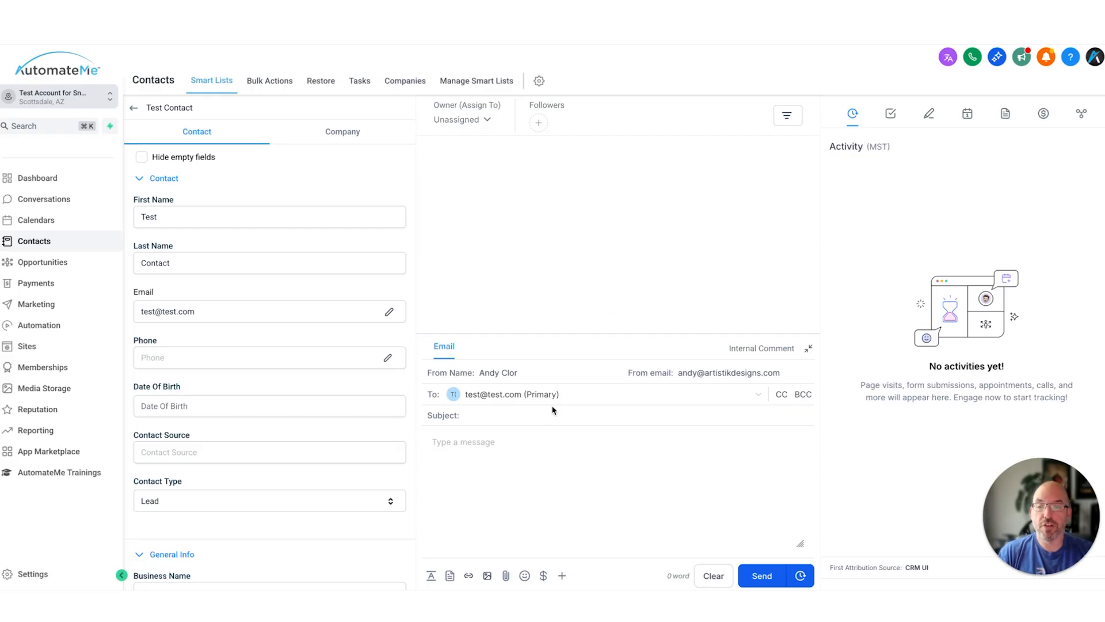
pyautogui.click(518, 441)
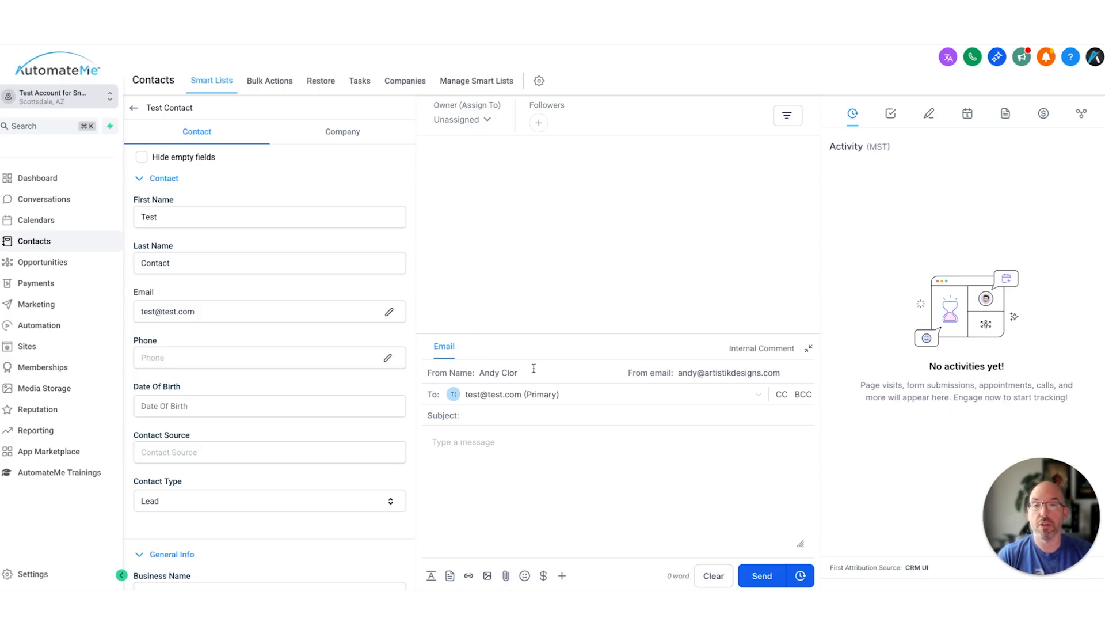
pyautogui.click(486, 120)
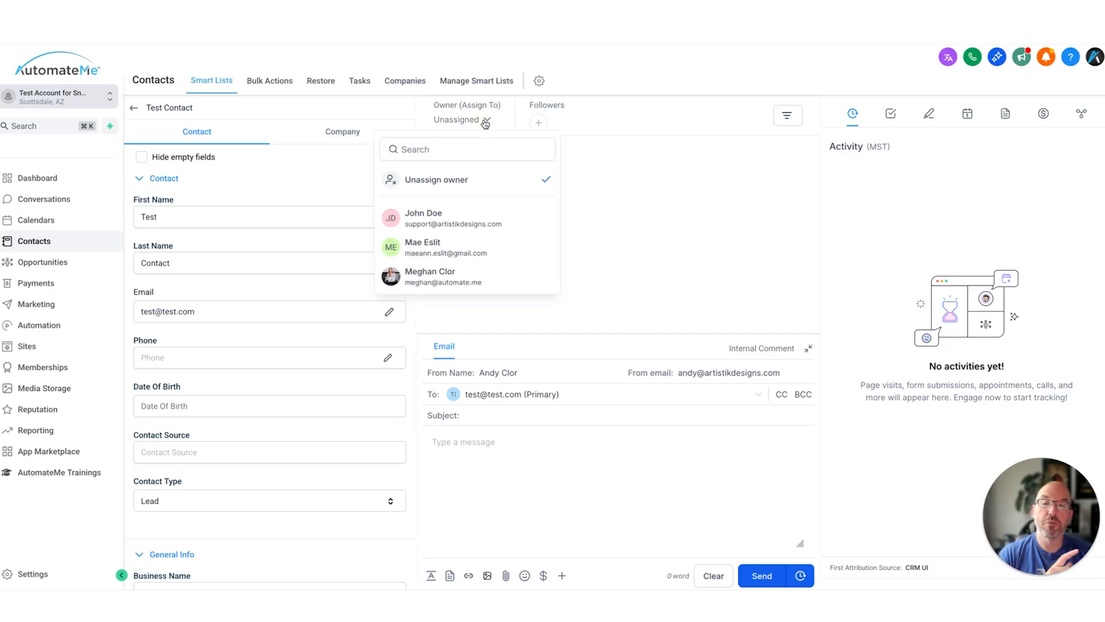
pyautogui.click(632, 155)
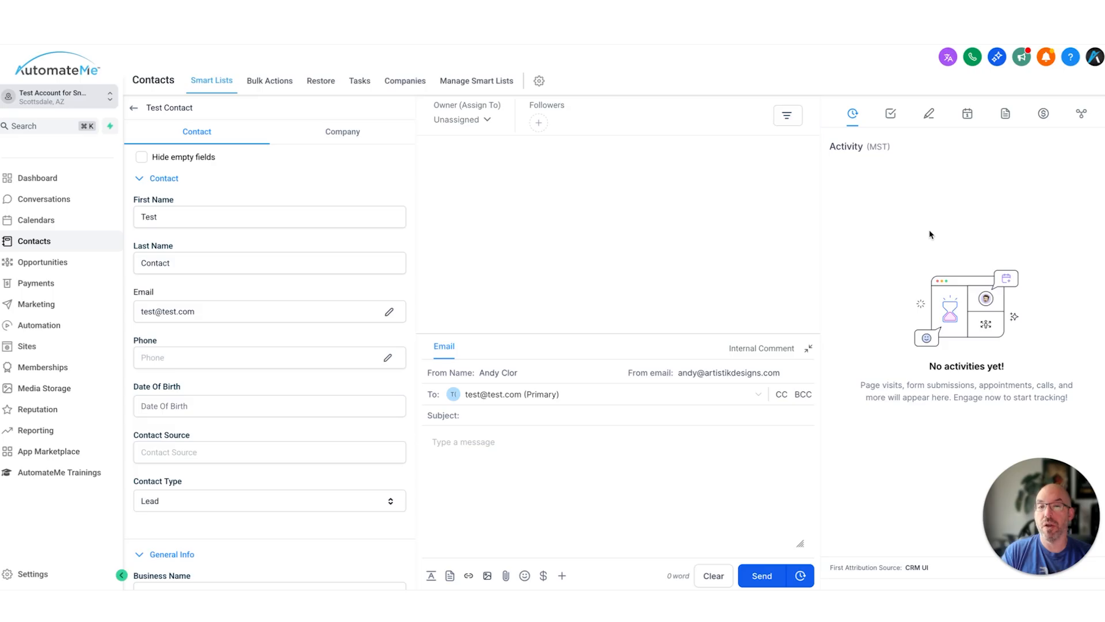
# Review Test Contact's tasks, notes, appointments, documents, payments and related objects one after another.
pyautogui.click(891, 113)
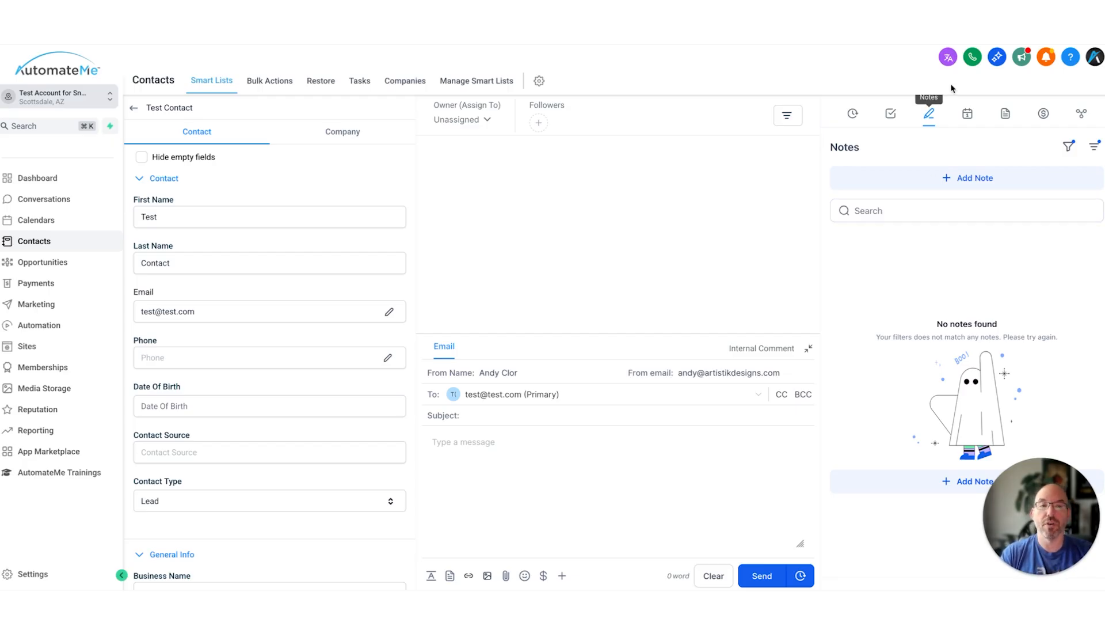
pyautogui.click(964, 117)
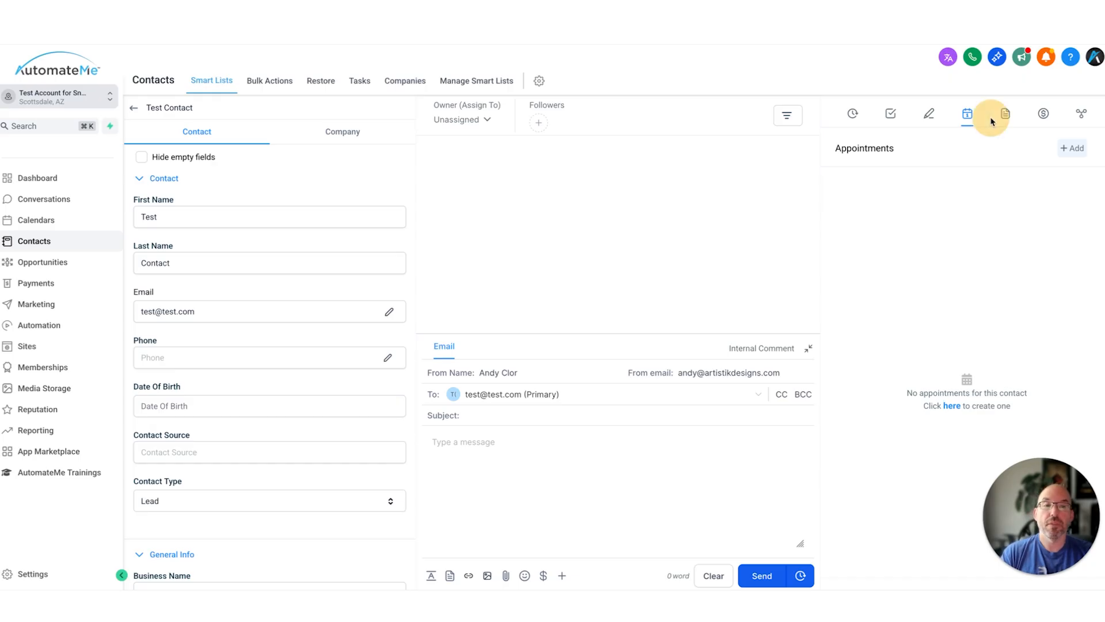
pyautogui.click(1005, 117)
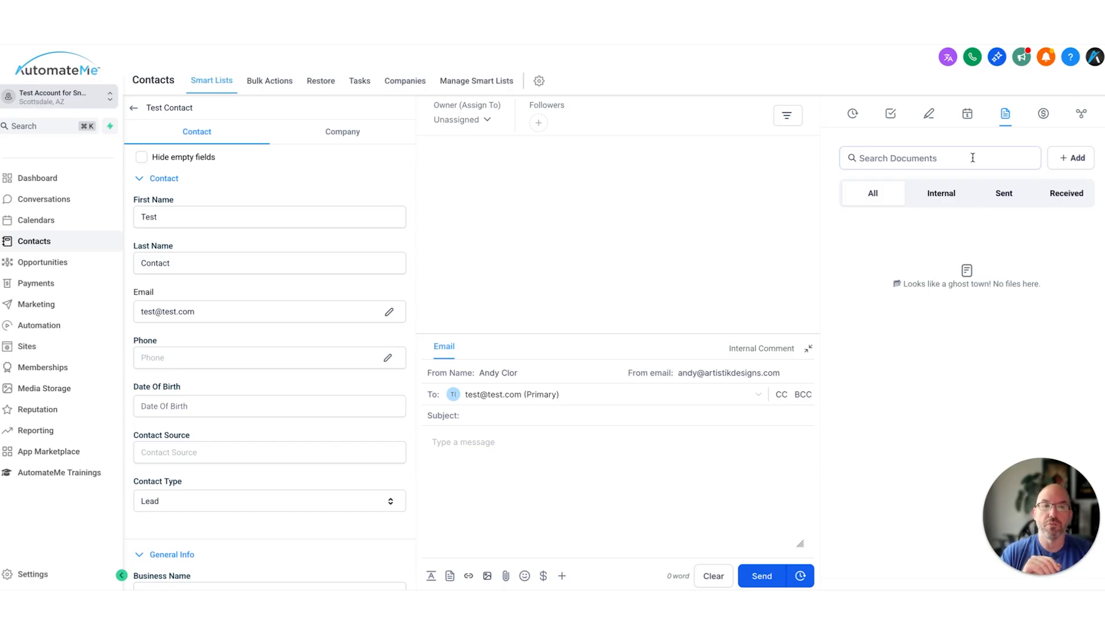
pyautogui.click(1043, 114)
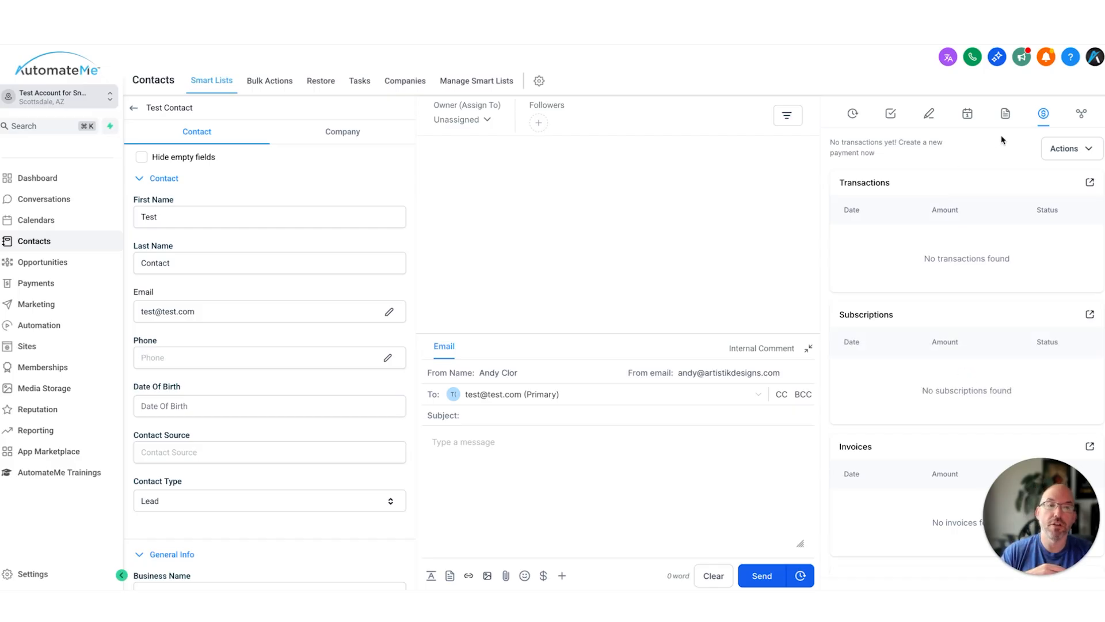
pyautogui.click(1082, 118)
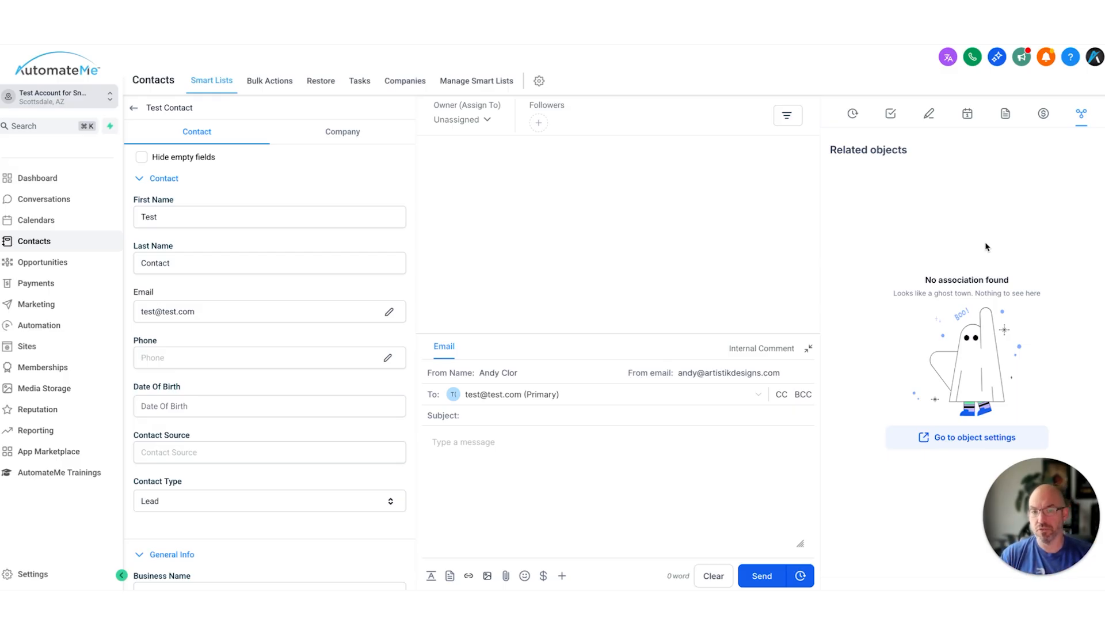
# Return to the contact list and open the Add/Update Opportunity form for Test Contact.
pyautogui.click(134, 108)
pyautogui.click(40, 242)
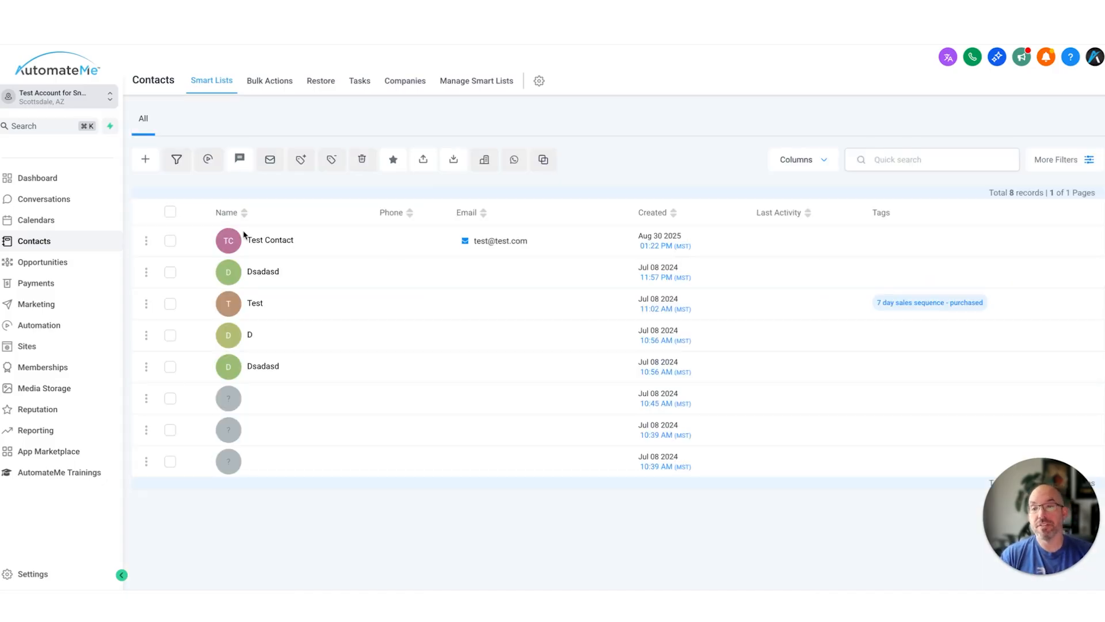
pyautogui.click(178, 162)
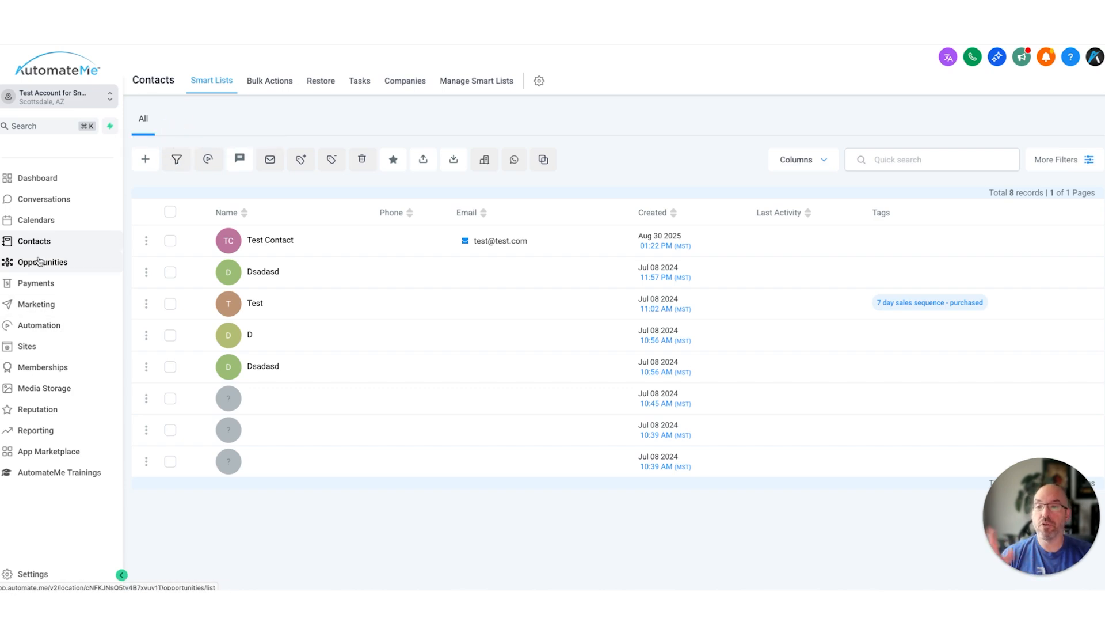
pyautogui.click(171, 241)
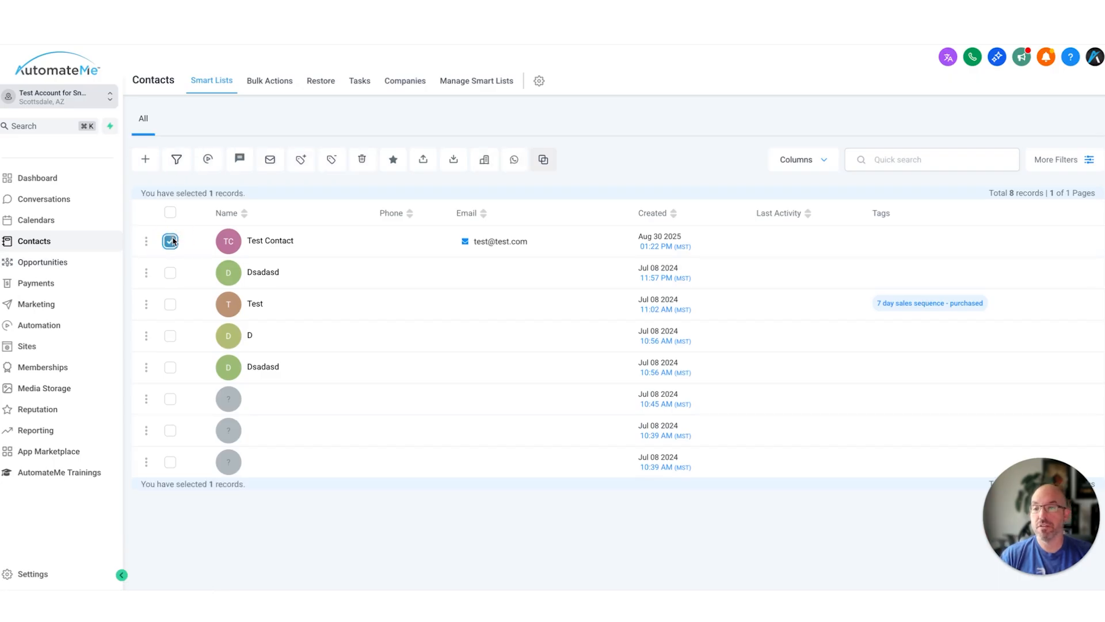
pyautogui.click(177, 161)
# Try out the opportunity form with the AI Appointment Setting pipeline, the Booked Appointment stage and an extra field row, and discard it.
pyautogui.click(459, 256)
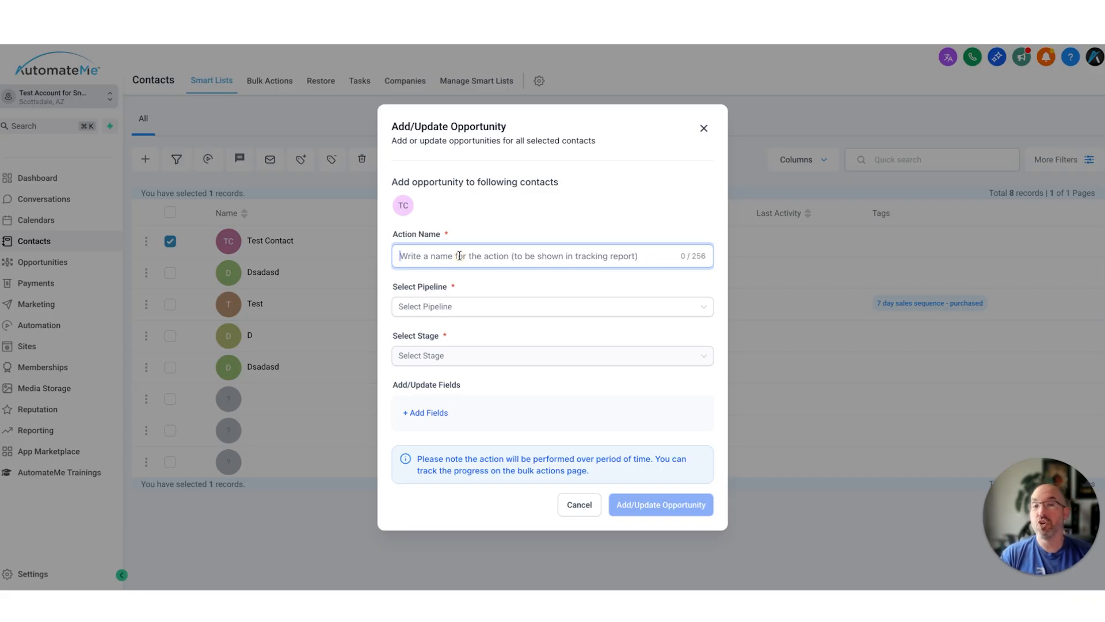
pyautogui.click(459, 302)
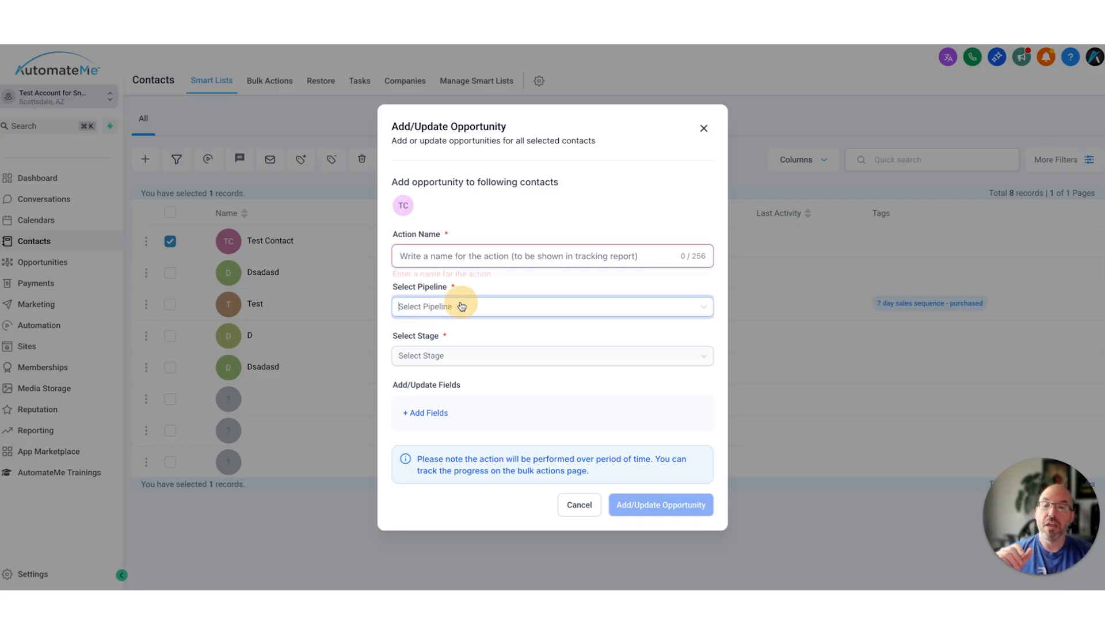
pyautogui.click(475, 258)
pyautogui.click(441, 306)
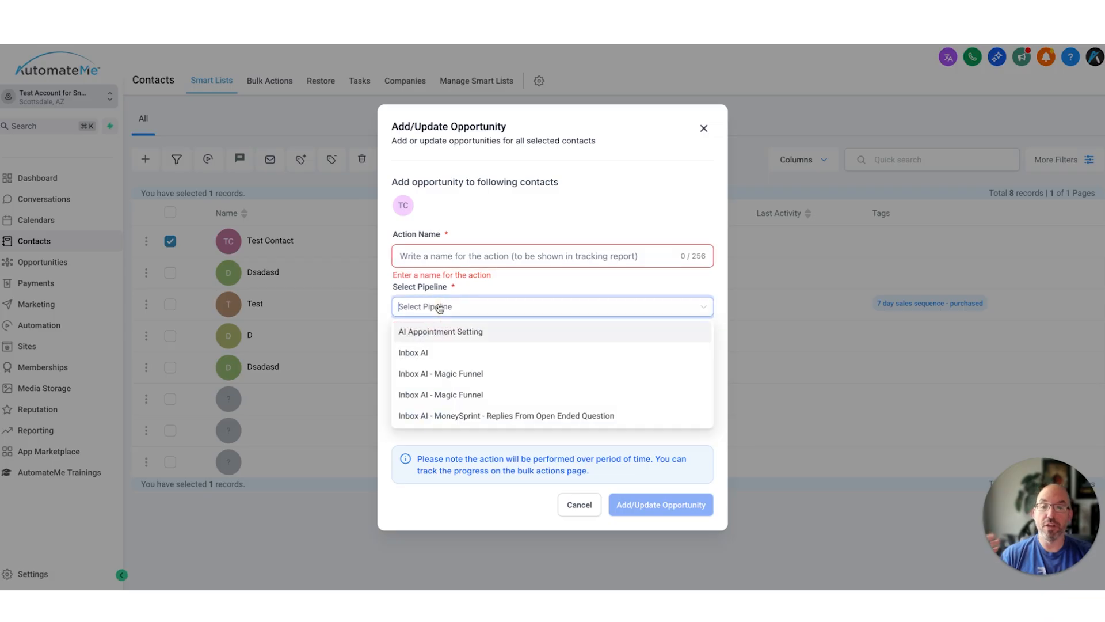
pyautogui.click(451, 307)
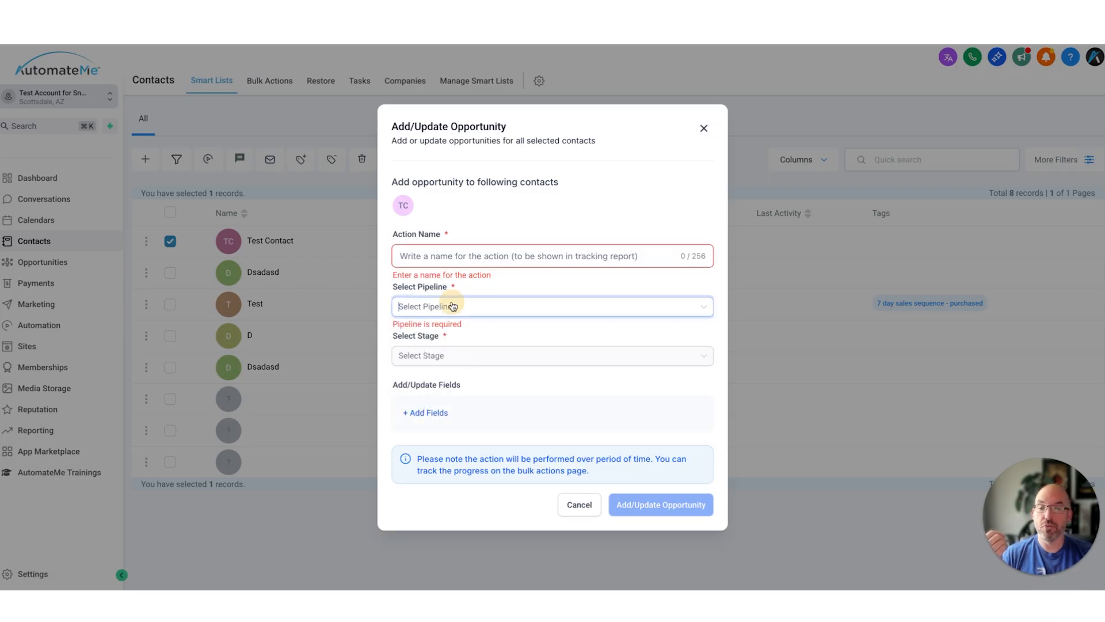
pyautogui.click(443, 331)
pyautogui.click(438, 357)
pyautogui.click(446, 382)
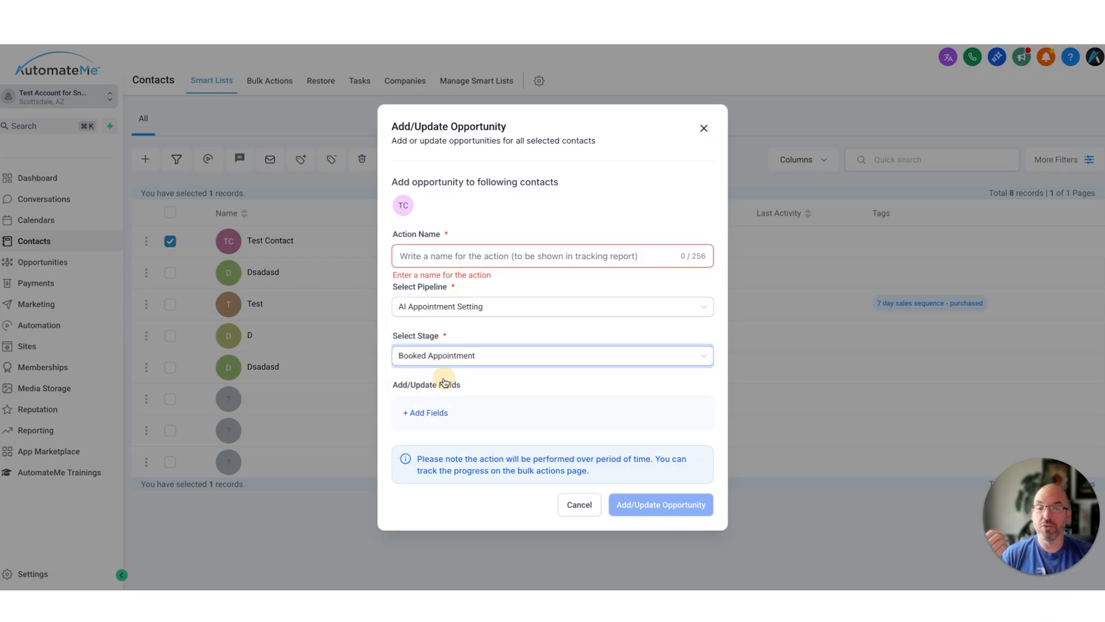
pyautogui.click(432, 412)
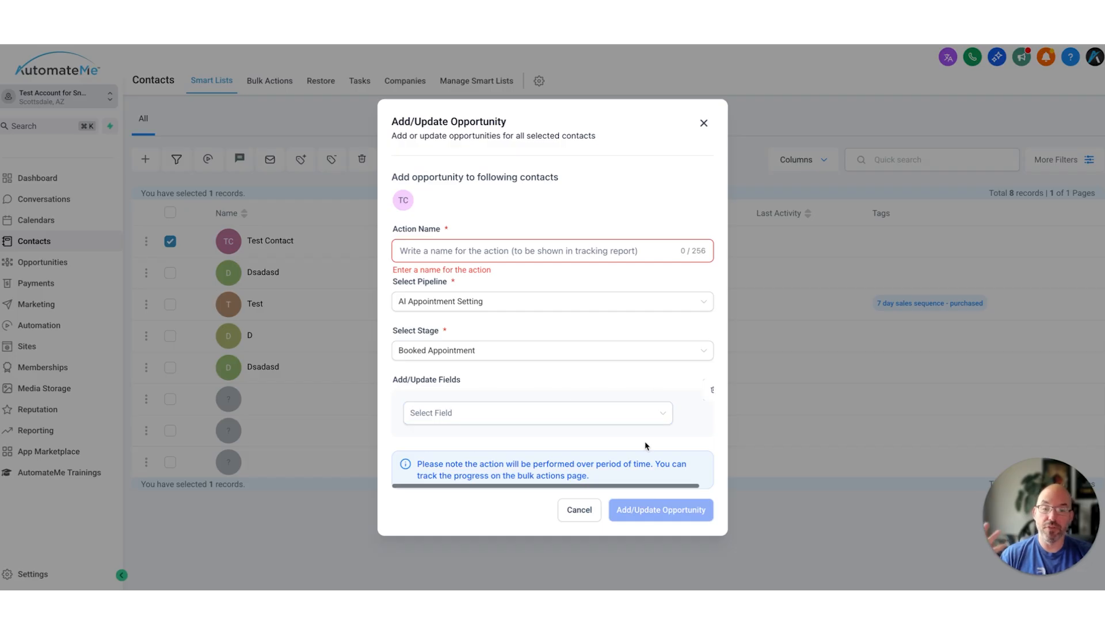
pyautogui.click(703, 122)
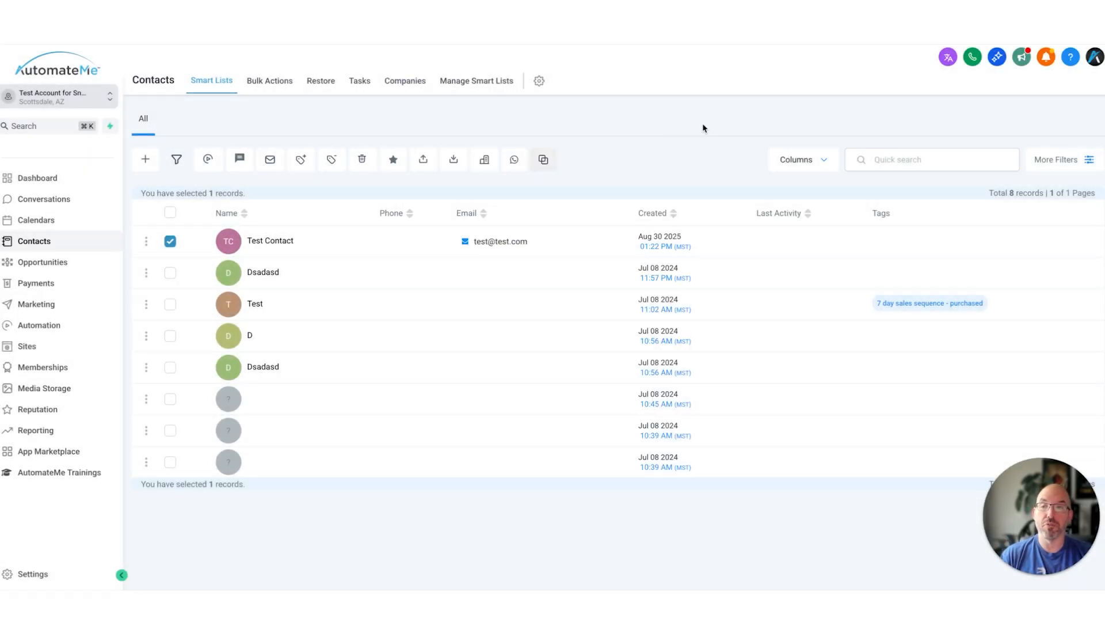
# Try out the Add to Automation form for Test Contact with the Calendar Booking Test workflow, and close it without submitting.
pyautogui.click(209, 159)
pyautogui.click(464, 247)
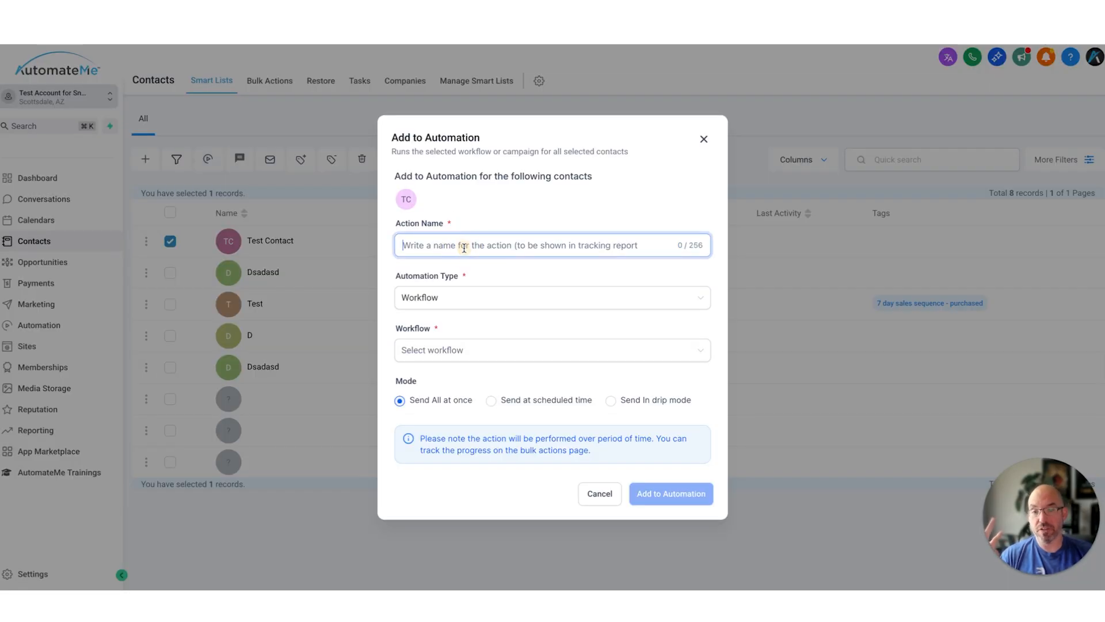
pyautogui.click(451, 298)
pyautogui.click(441, 326)
pyautogui.click(464, 352)
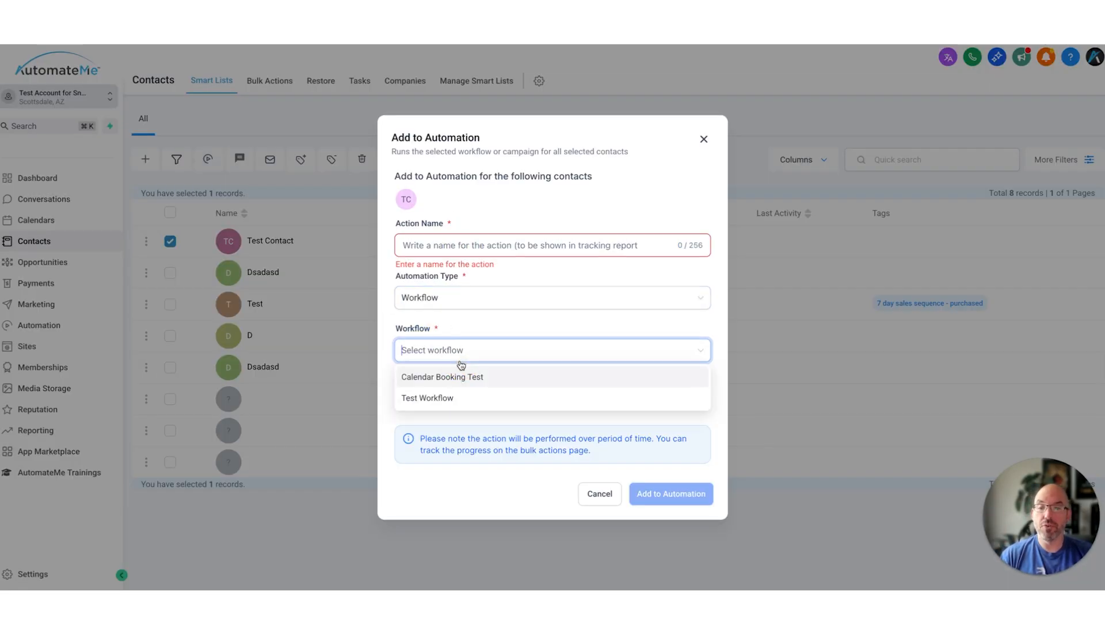
pyautogui.click(454, 379)
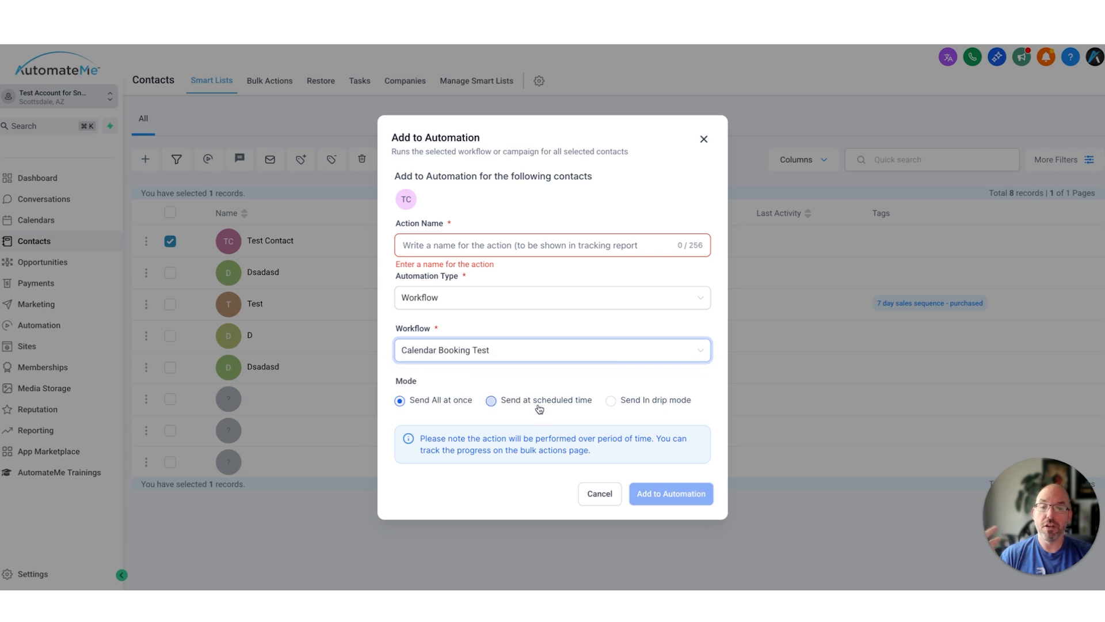
pyautogui.click(703, 140)
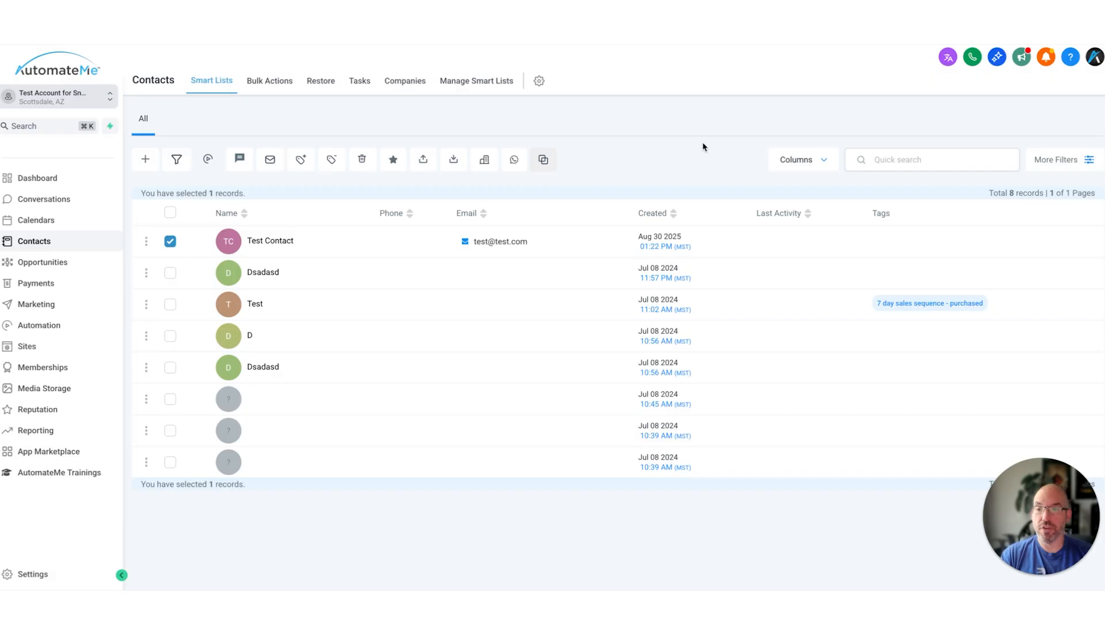
# Select all contacts in the list, review the Merge Contacts field comparison, and close it without merging.
pyautogui.click(170, 212)
pyautogui.click(170, 213)
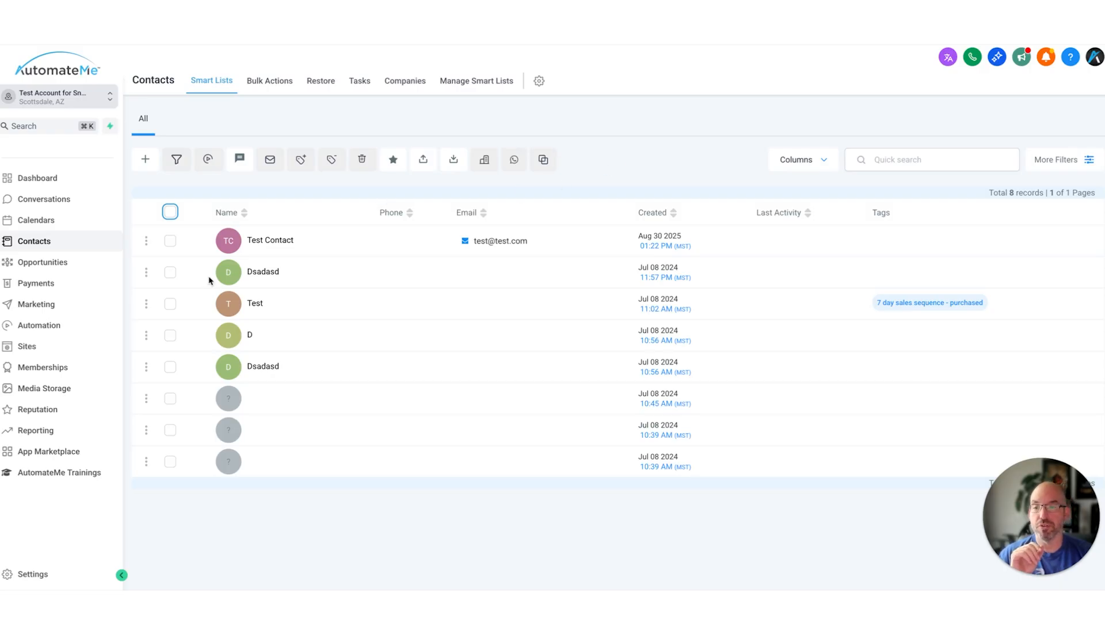
pyautogui.click(169, 211)
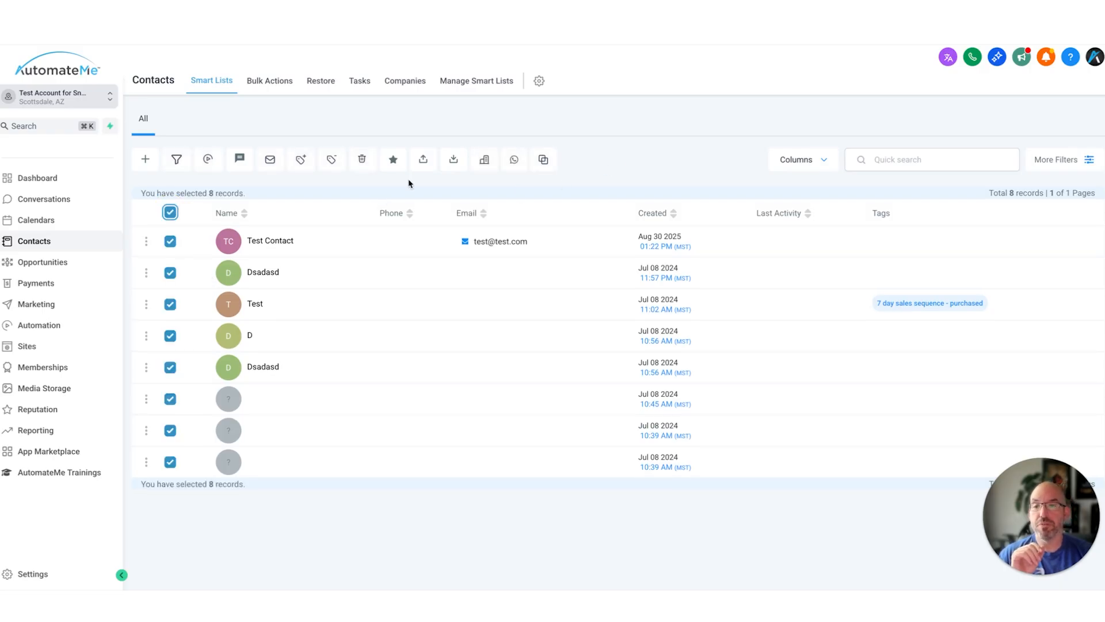
pyautogui.click(543, 159)
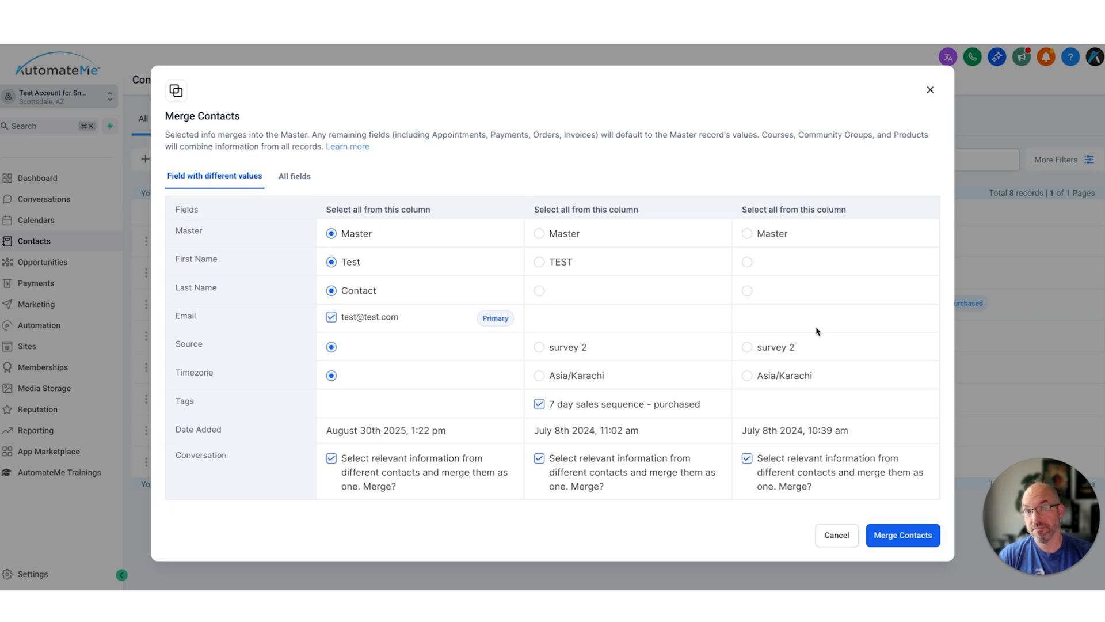
pyautogui.click(928, 91)
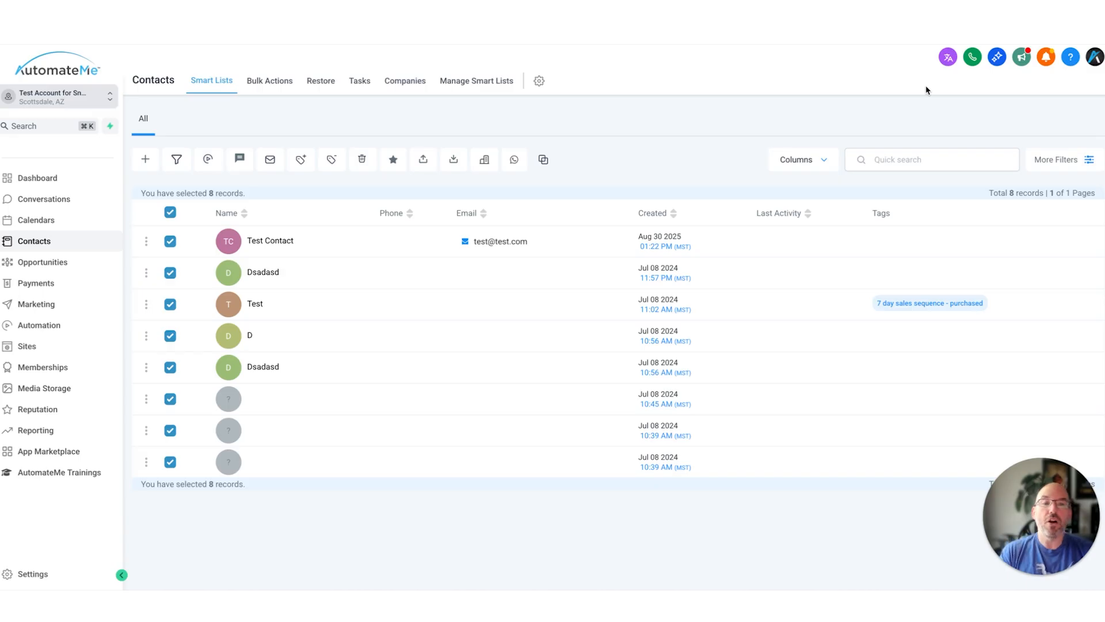
# Filter the contact list to contacts whose tag is "7 day sales sequence - purchased".
pyautogui.click(1044, 160)
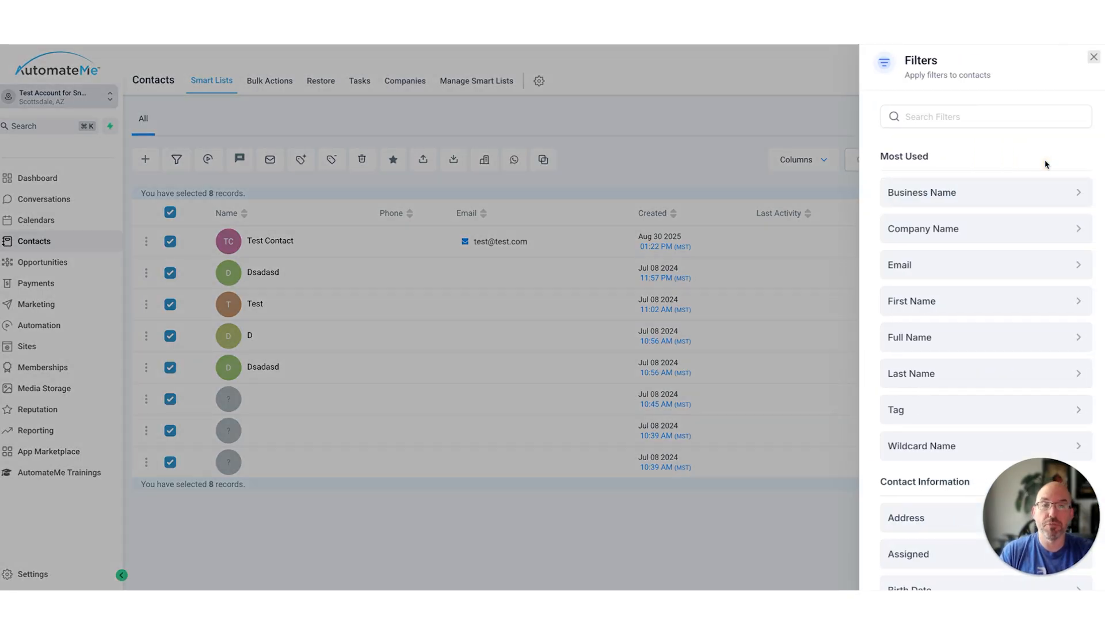
pyautogui.moveTo(1032, 479); pyautogui.dragTo(64, 457)
pyautogui.click(995, 119)
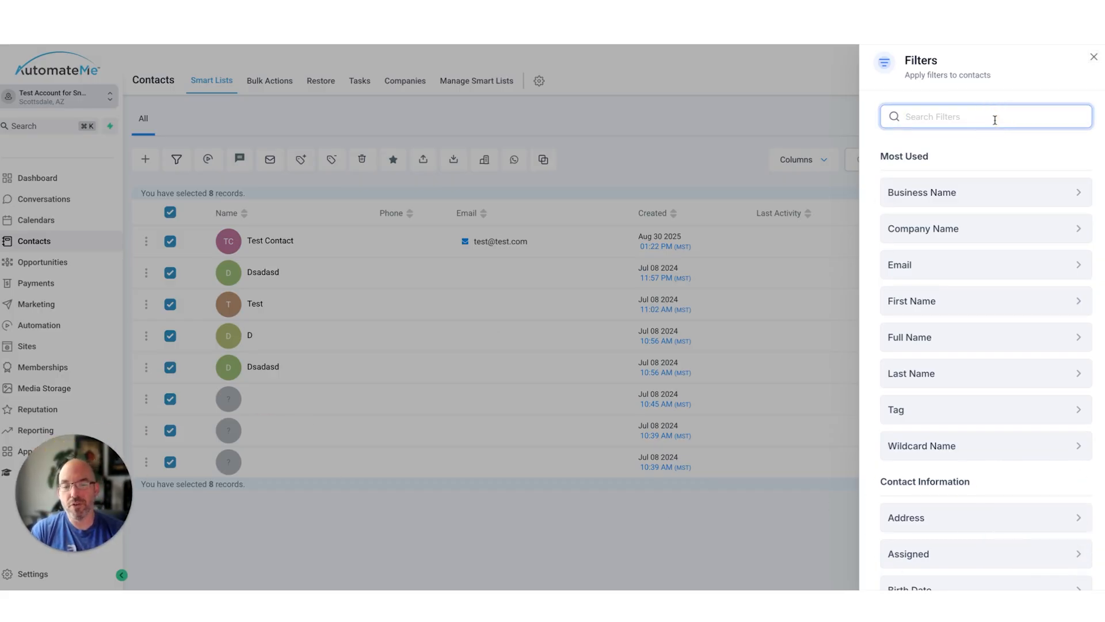
pyautogui.write('tag')
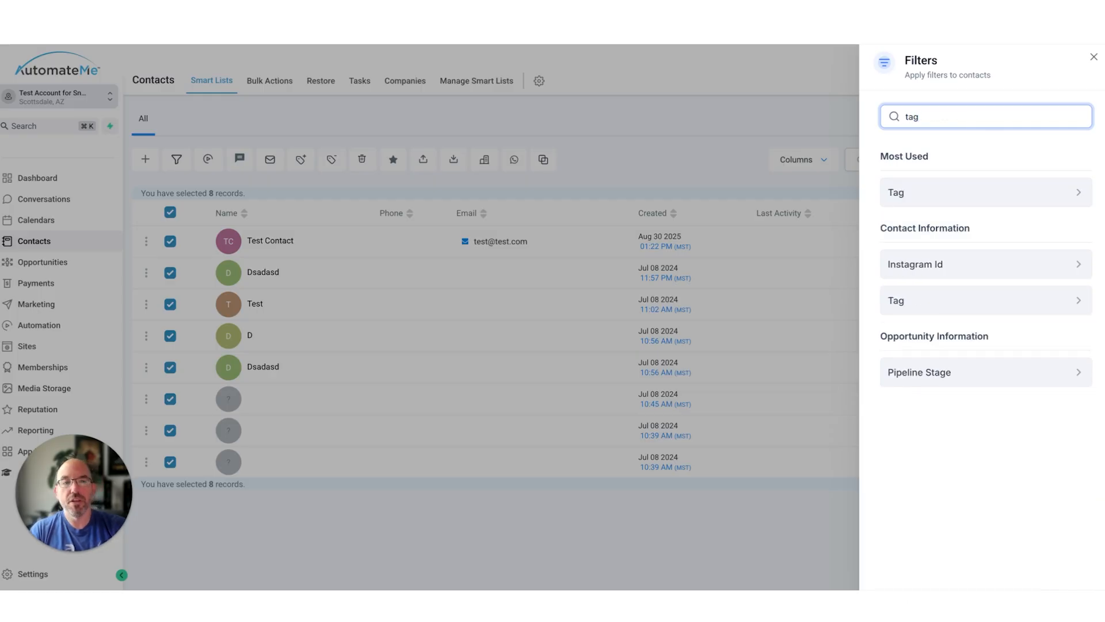
pyautogui.click(988, 194)
pyautogui.click(911, 197)
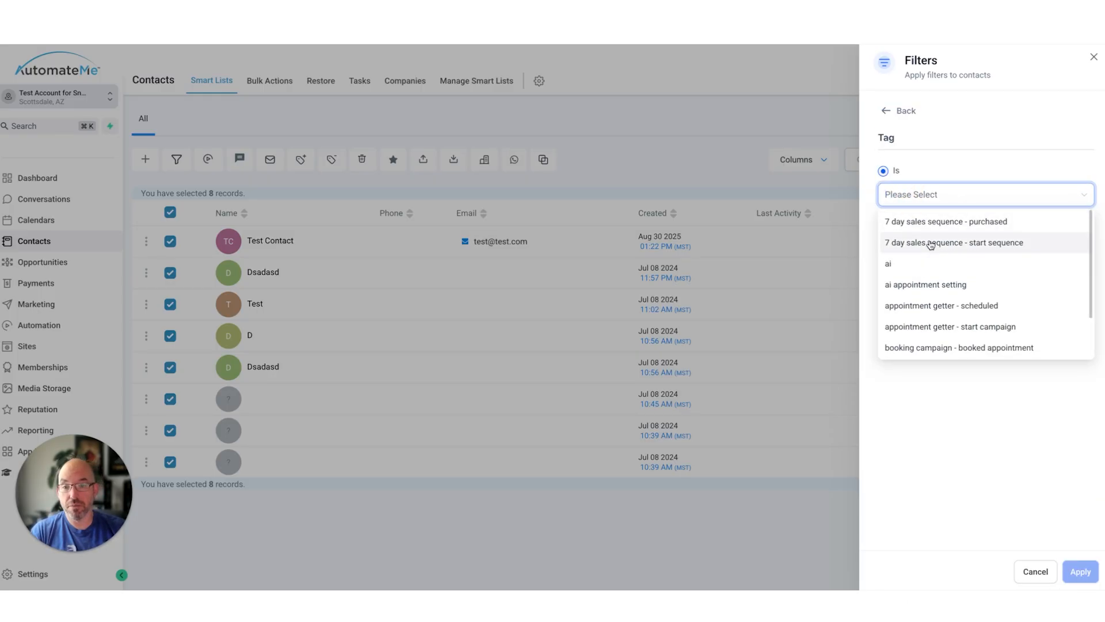
pyautogui.click(938, 222)
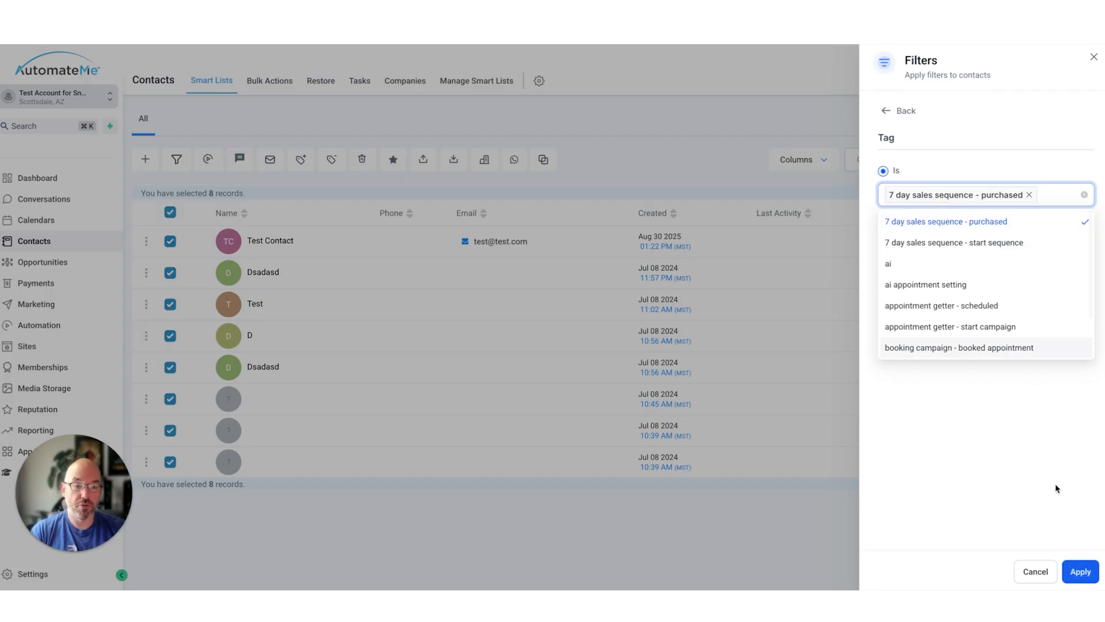
pyautogui.click(1072, 573)
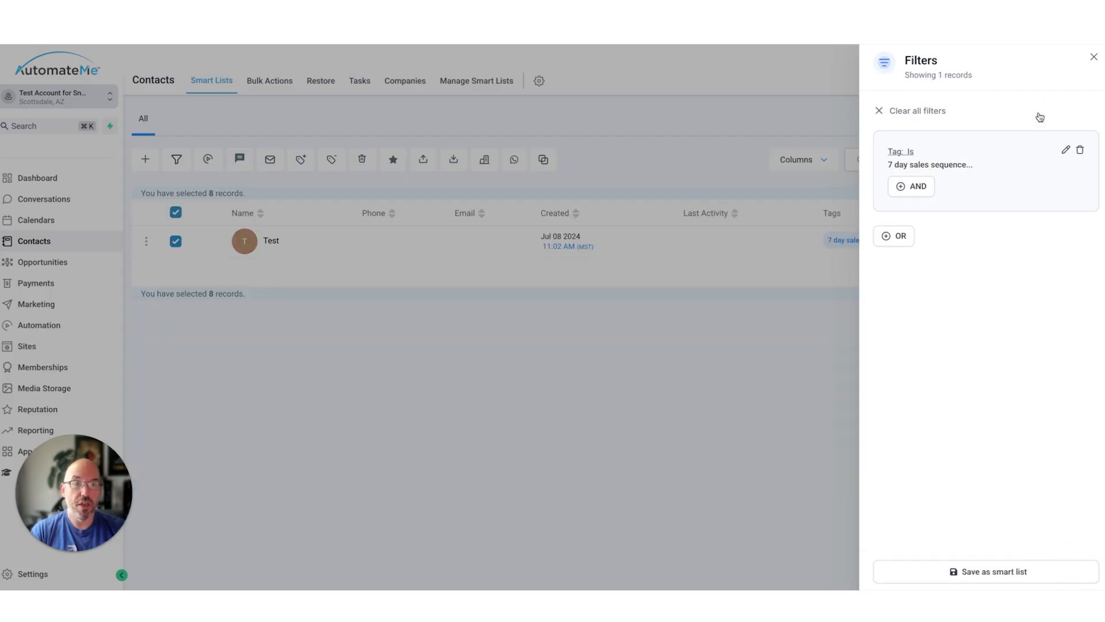
pyautogui.click(1093, 60)
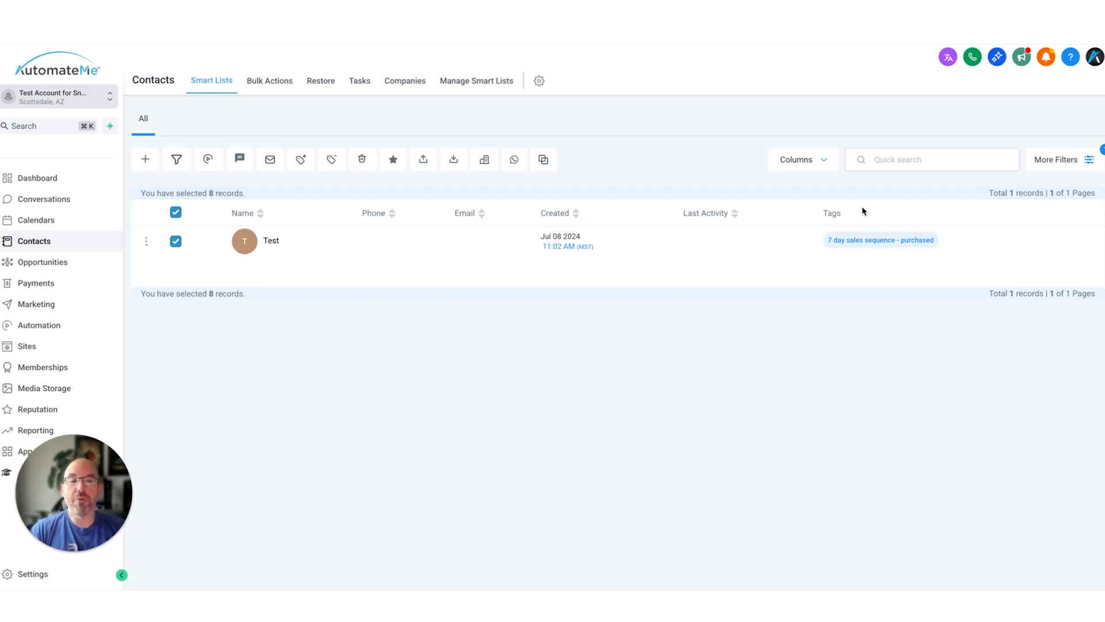
# Save the tag-filtered contacts as a smart list named "Purchased Product".
pyautogui.click(1056, 160)
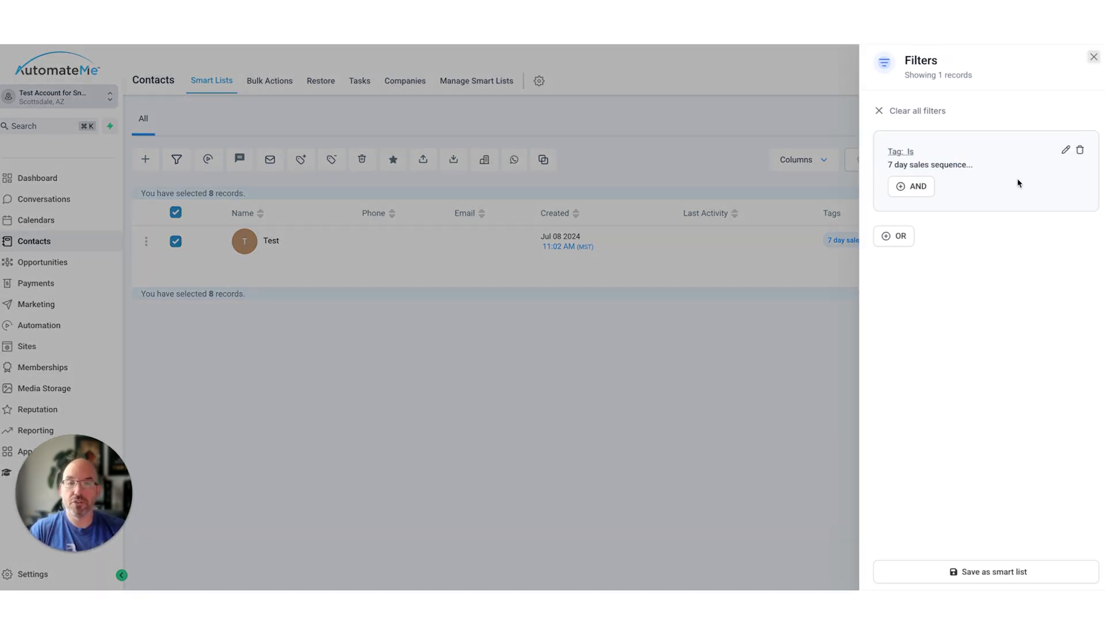
pyautogui.click(982, 577)
pyautogui.click(456, 145)
pyautogui.write('purcha')
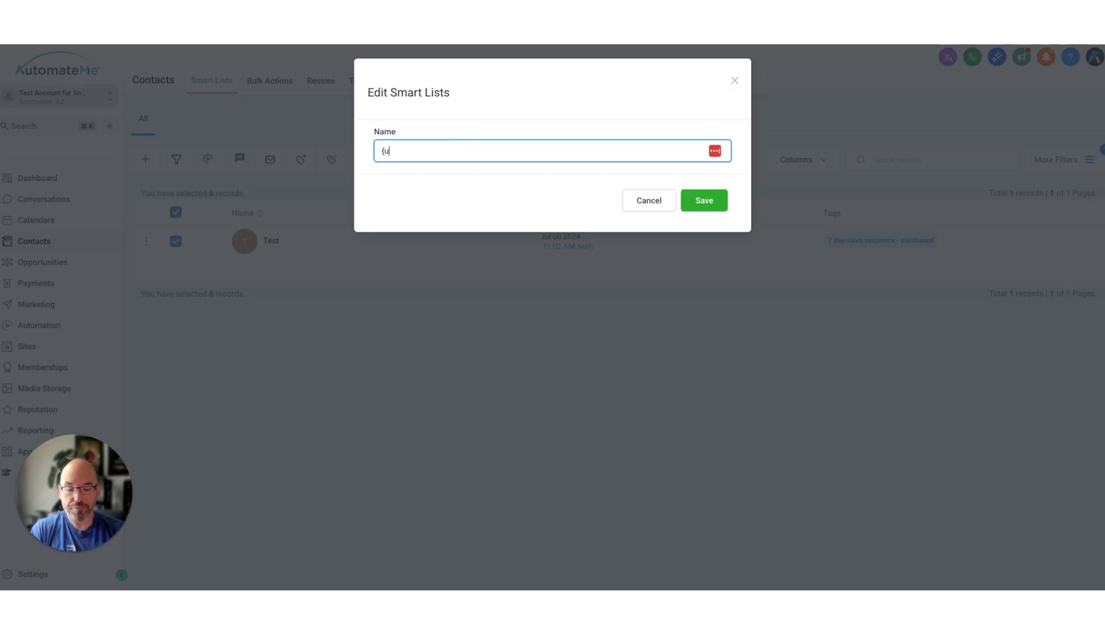
pyautogui.hotkey('ctrl', 'a')
pyautogui.write('Purchased Pr')
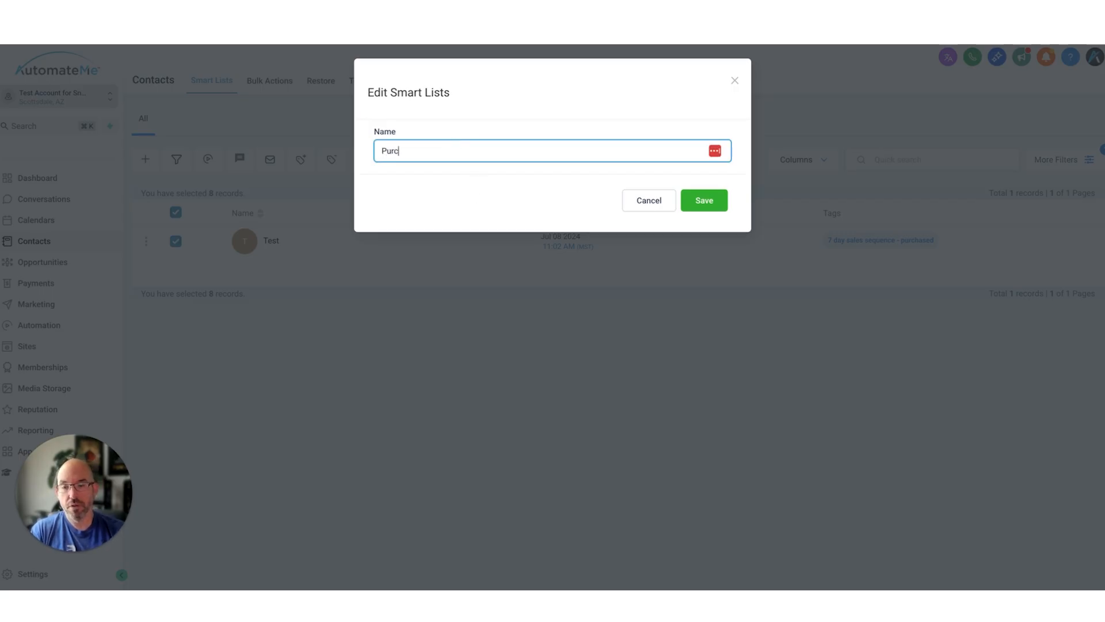
pyautogui.write('oduct')
pyautogui.click(707, 199)
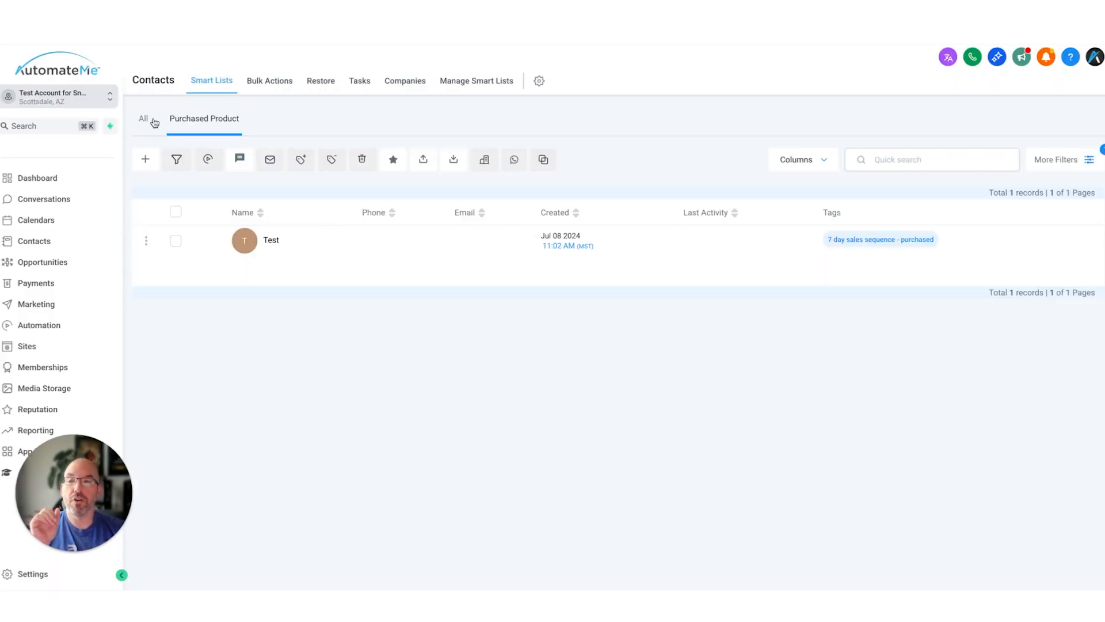
# Compare the full contact list with the Purchased Product smart list, ending on all contacts.
pyautogui.click(151, 119)
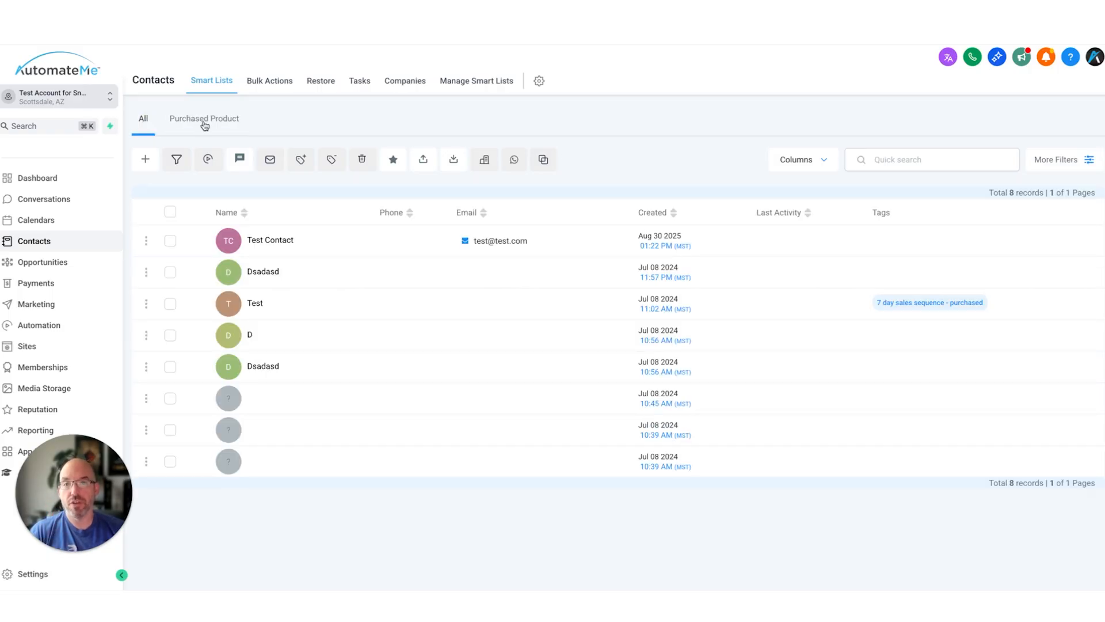
pyautogui.click(204, 125)
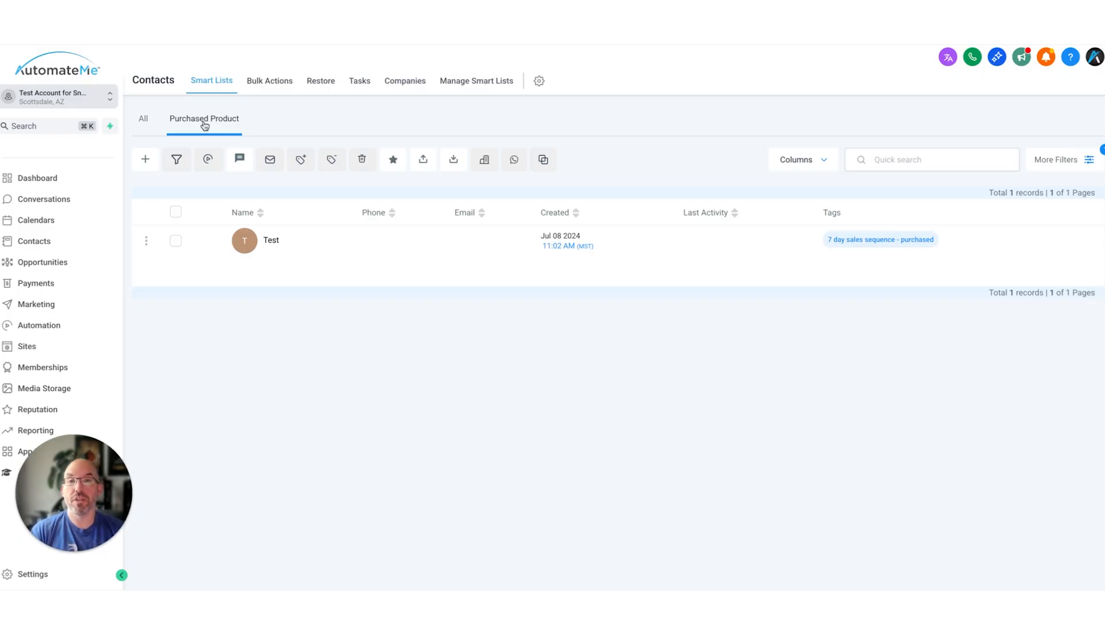
pyautogui.click(143, 118)
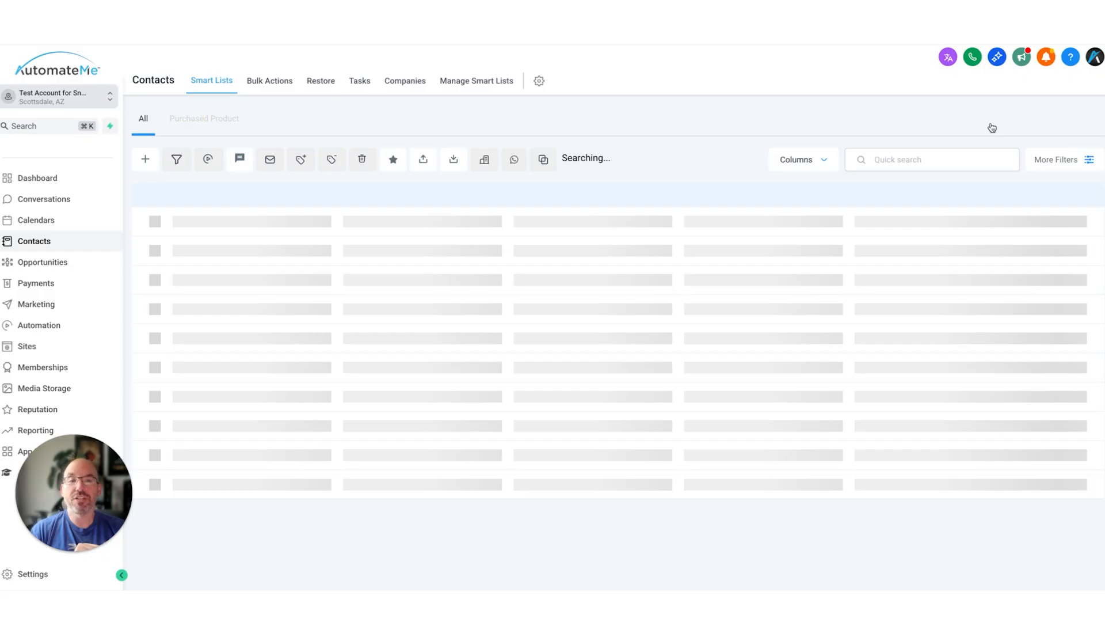
# Filter all contacts to those whose Email is not empty.
pyautogui.click(1064, 161)
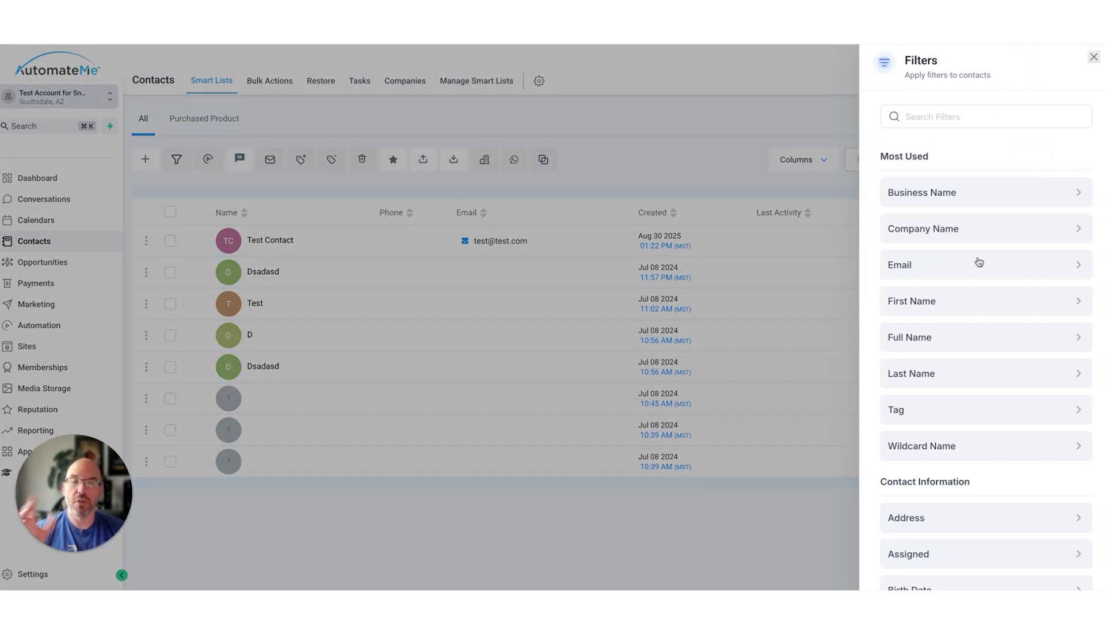
pyautogui.scroll(-10, 978, 262)
pyautogui.scroll(7, 978, 262)
pyautogui.scroll(3, 978, 262)
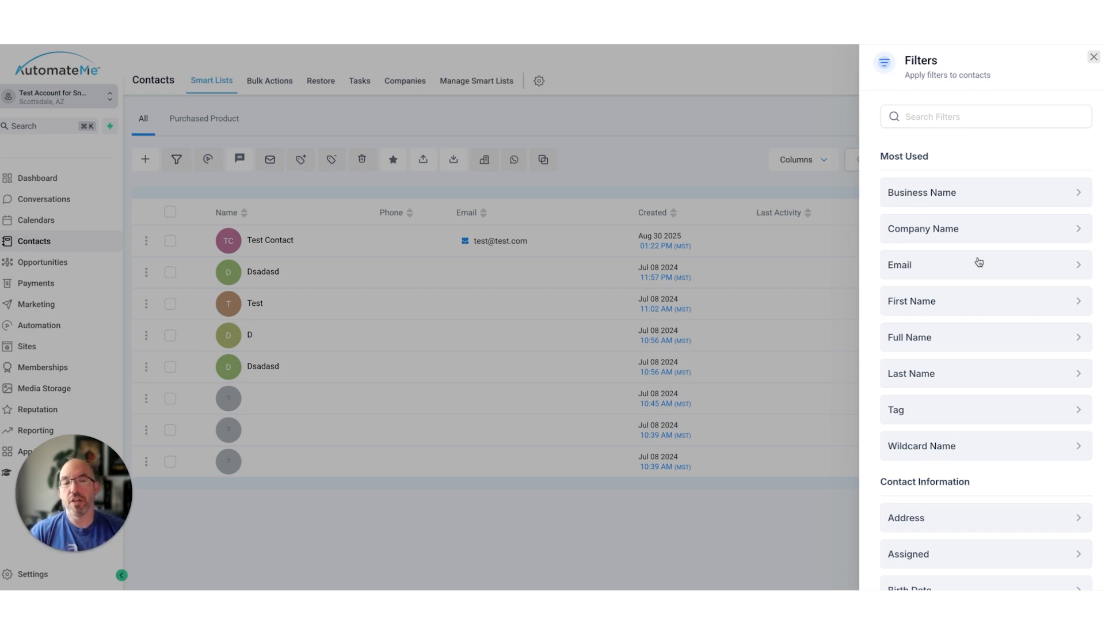
pyautogui.click(949, 120)
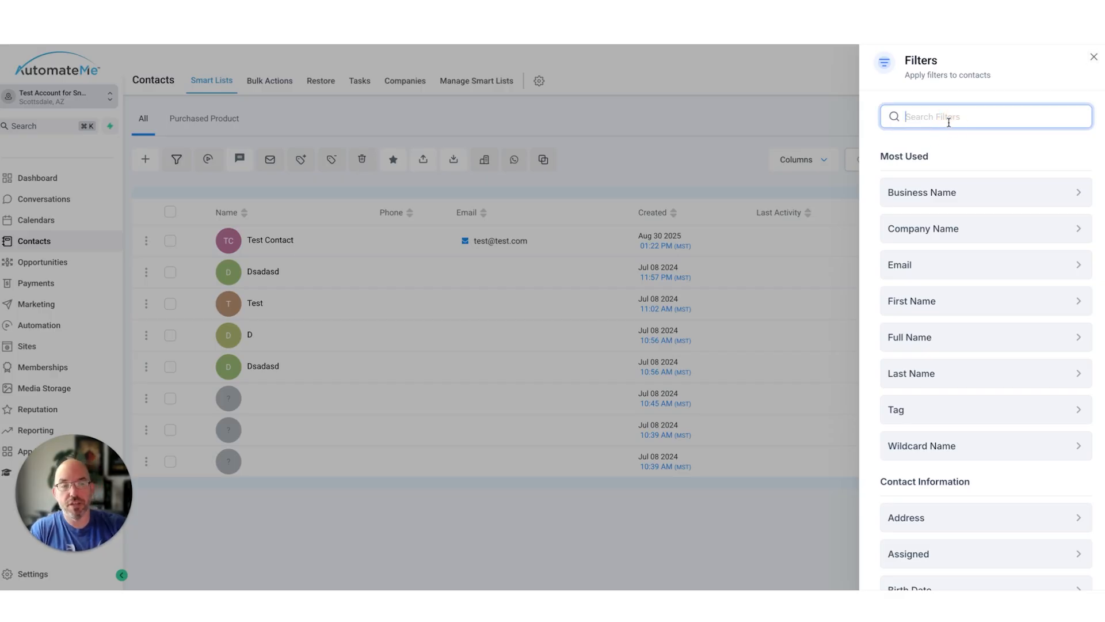
pyautogui.click(953, 262)
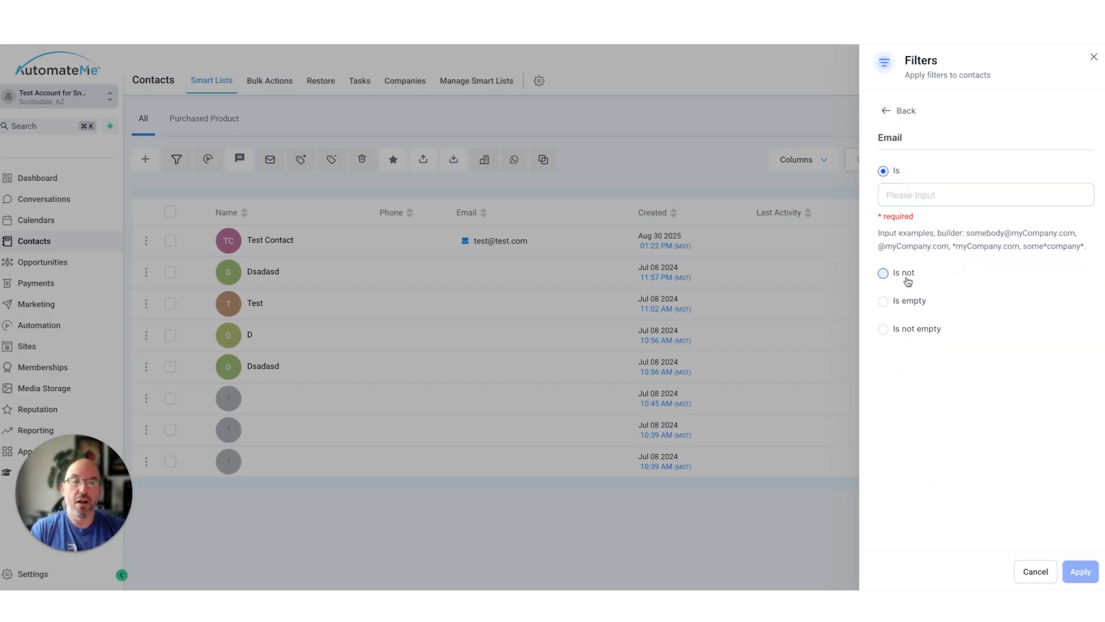
pyautogui.click(910, 327)
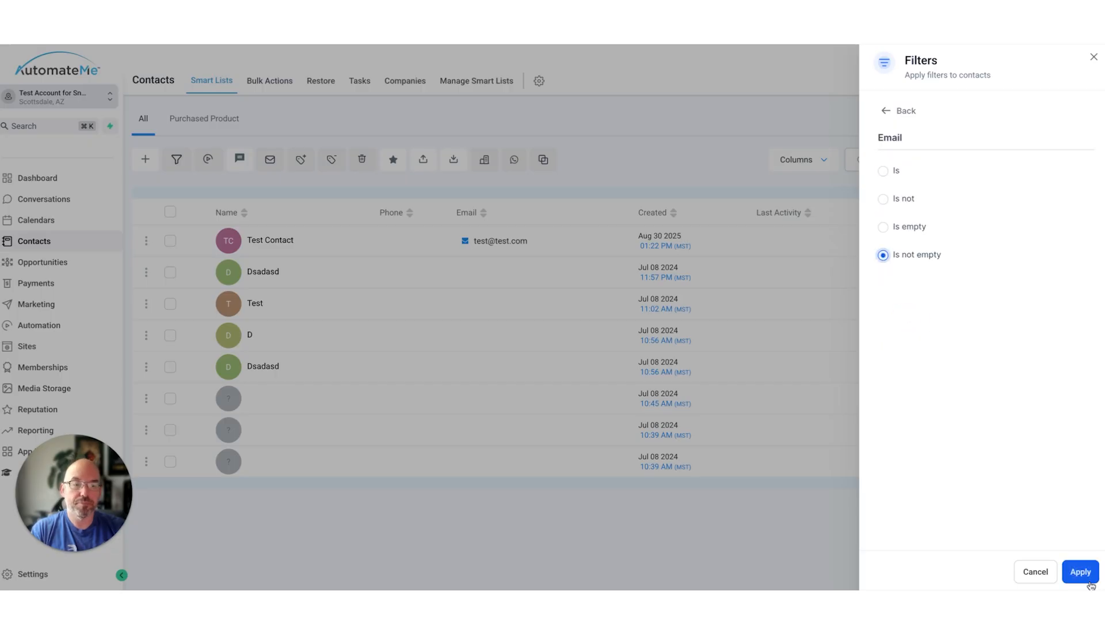
pyautogui.click(1080, 572)
# Try adding a Valid Email condition set to Valid alongside the email filter, and remove that condition.
pyautogui.click(921, 183)
pyautogui.click(940, 142)
pyautogui.write('email')
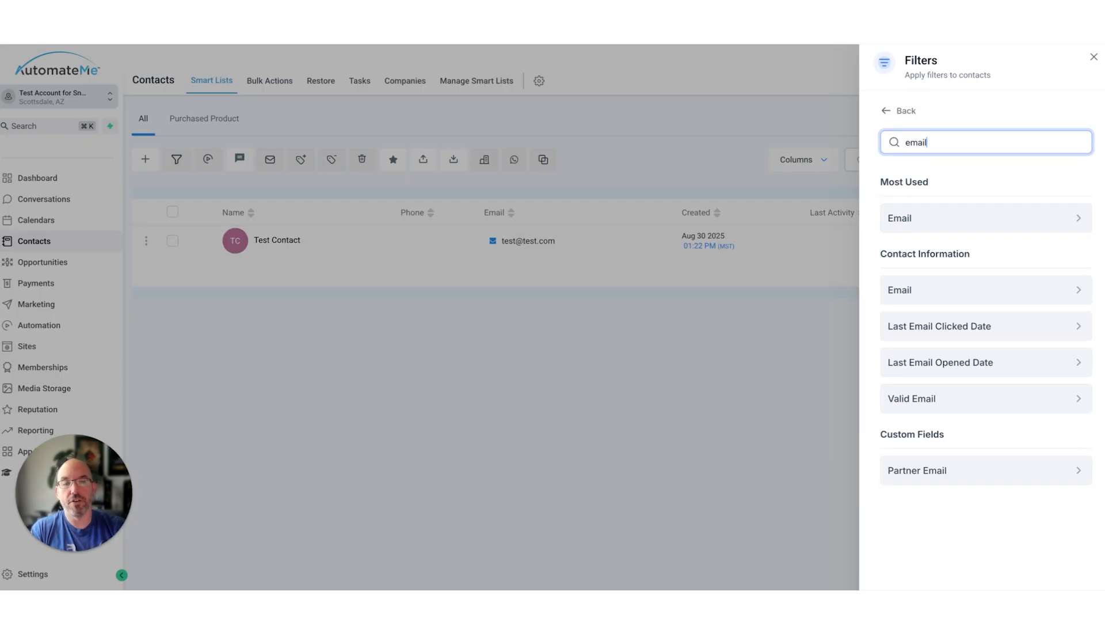
pyautogui.click(962, 406)
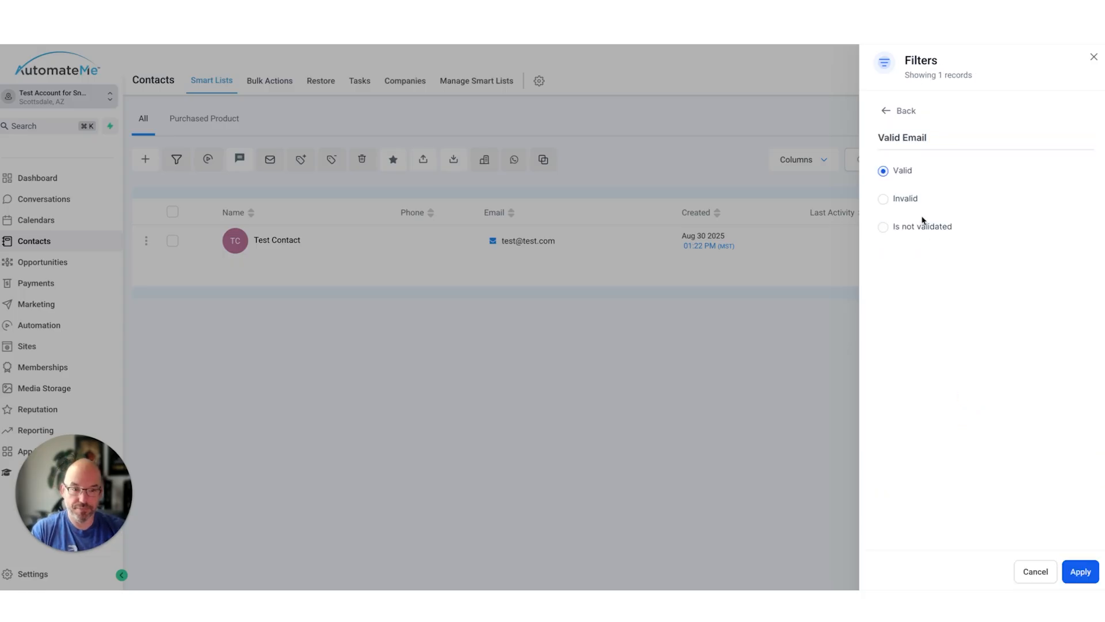
pyautogui.click(1077, 574)
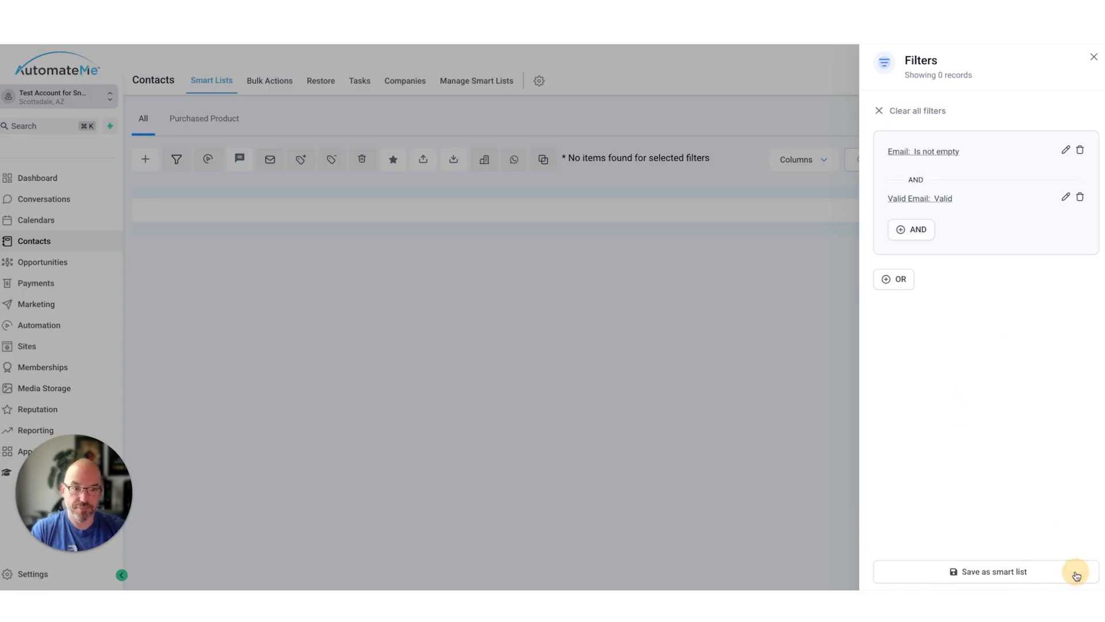
pyautogui.click(1079, 197)
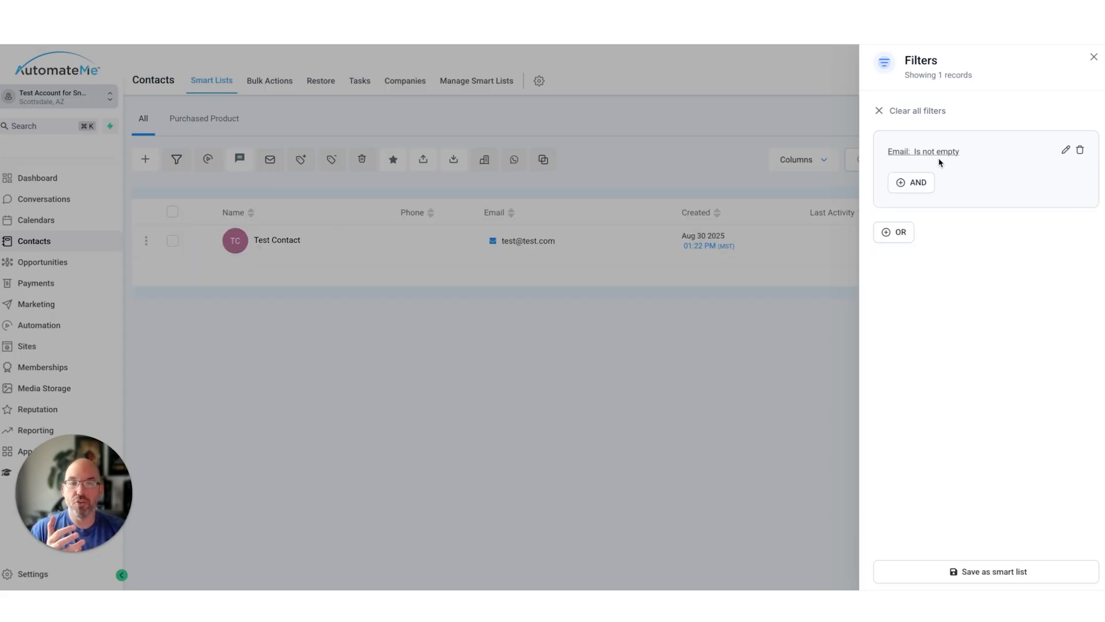
# Save the email-filtered contacts as a smart list named "Newsletter List".
pyautogui.click(985, 572)
pyautogui.click(508, 143)
pyautogui.write('Newsletter List')
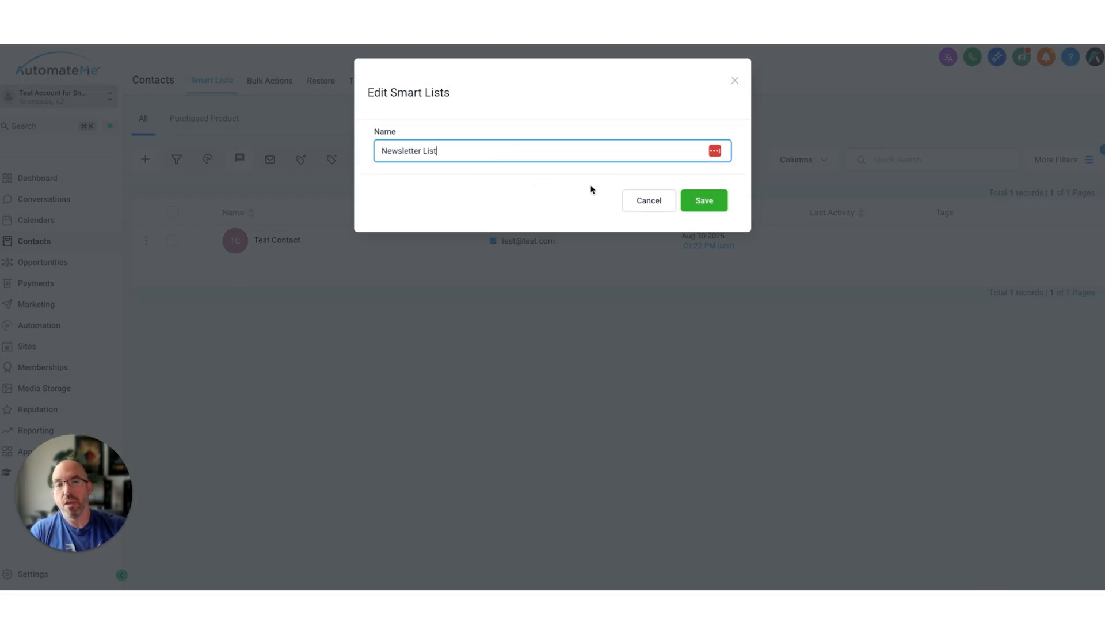
pyautogui.click(710, 198)
pyautogui.click(1059, 160)
pyautogui.click(919, 181)
pyautogui.click(945, 142)
pyautogui.write('dnd')
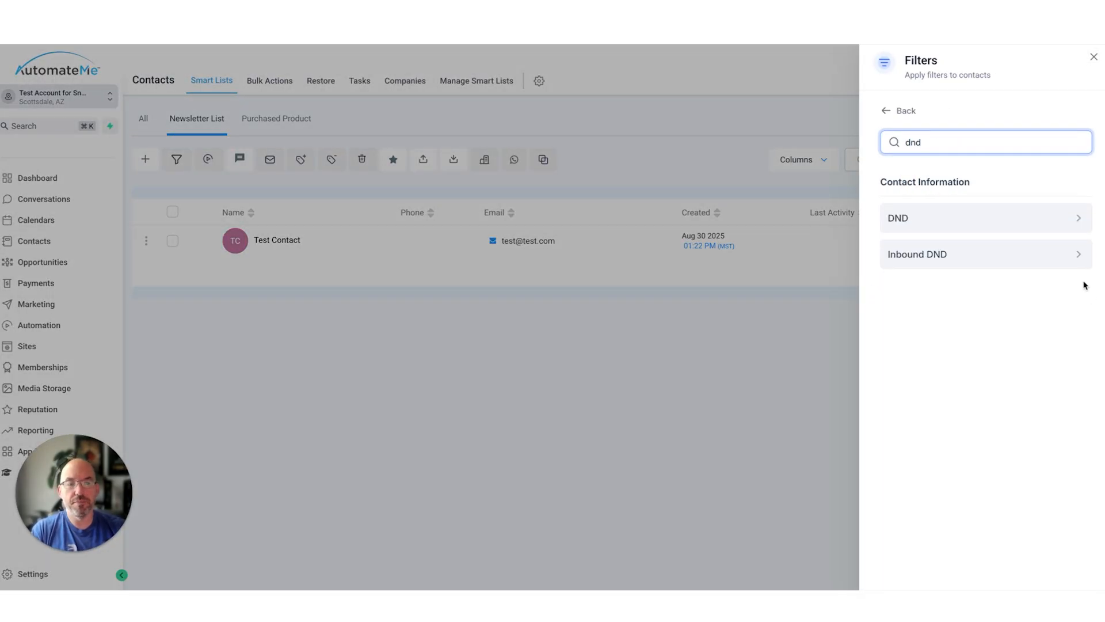
pyautogui.click(1047, 225)
pyautogui.click(899, 195)
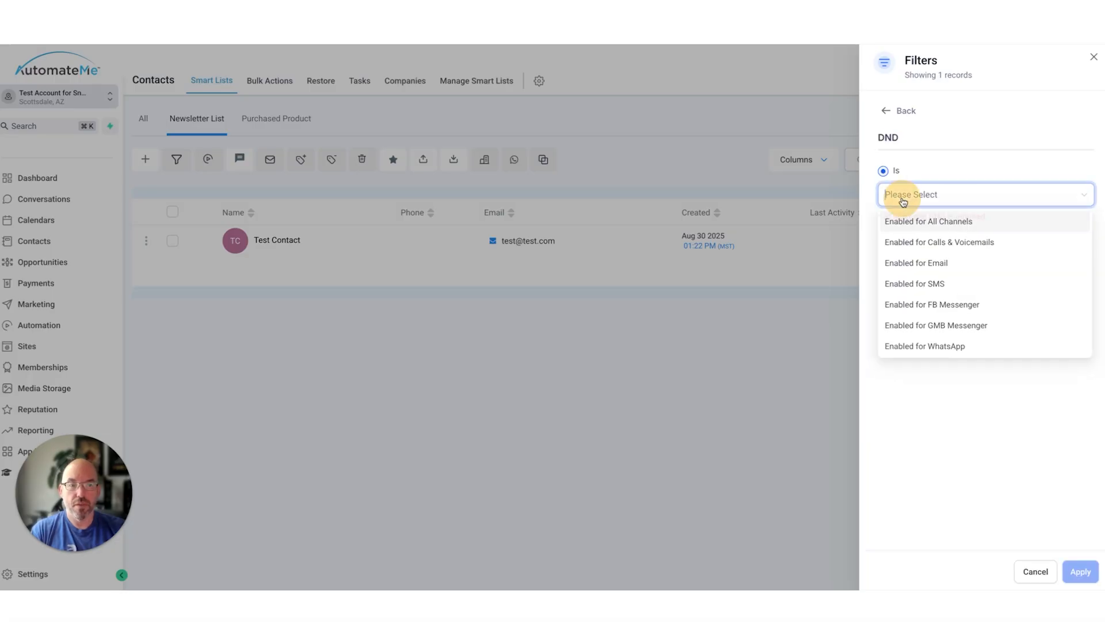
pyautogui.click(857, 277)
pyautogui.click(1084, 171)
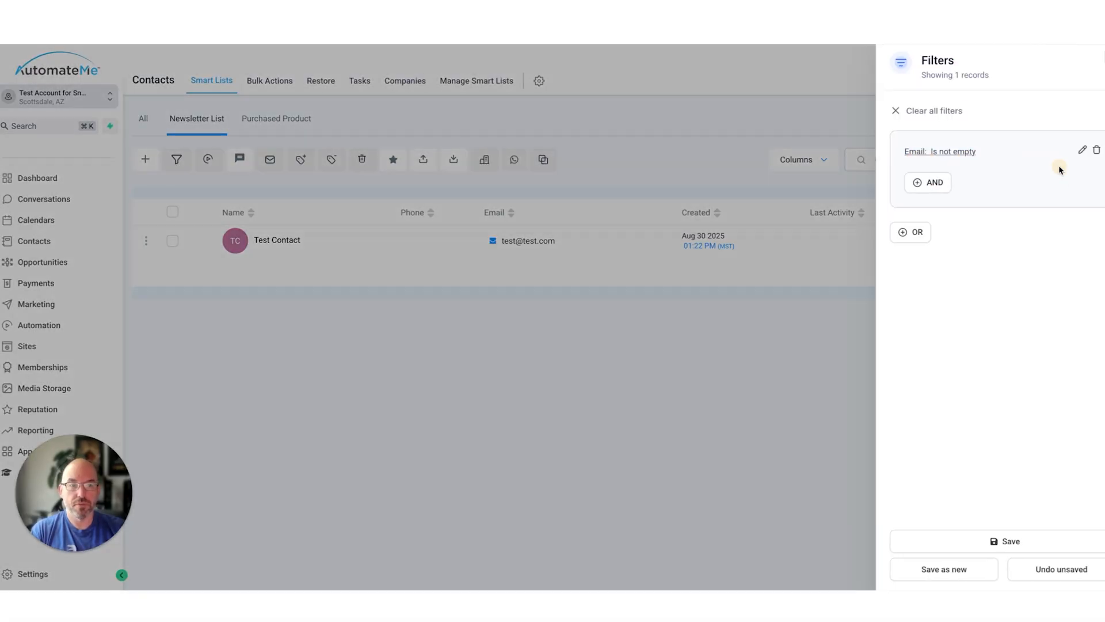
# Add an AND condition of DND is not "Enabled for Email" to the Newsletter List and save the updated smart list.
pyautogui.click(915, 183)
pyautogui.click(945, 142)
pyautogui.write('Dnd')
pyautogui.click(970, 222)
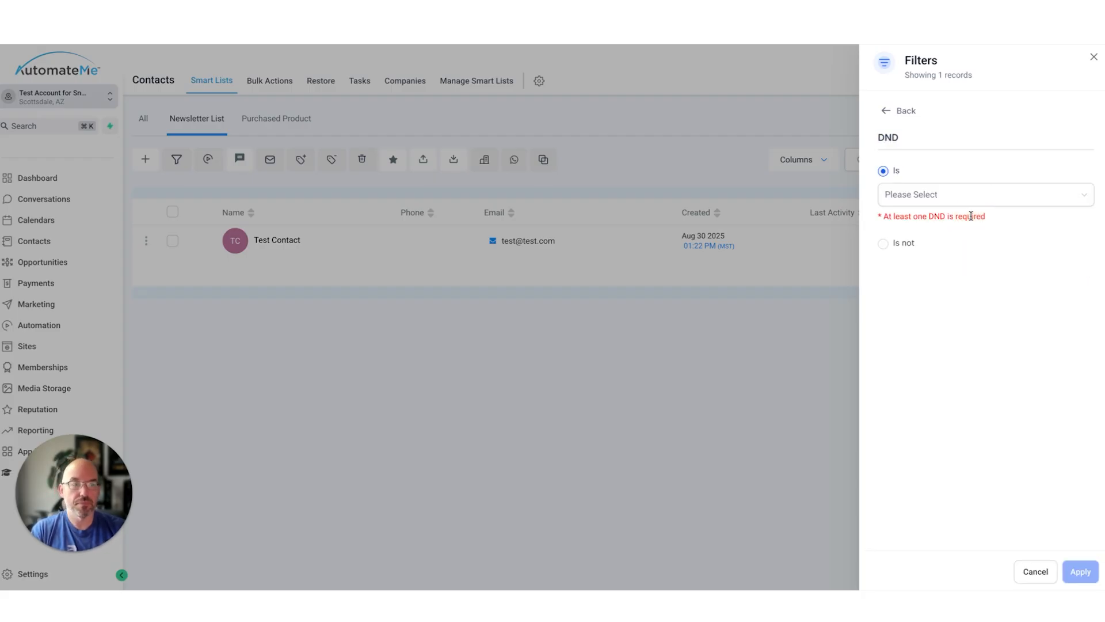
pyautogui.click(925, 199)
pyautogui.click(925, 158)
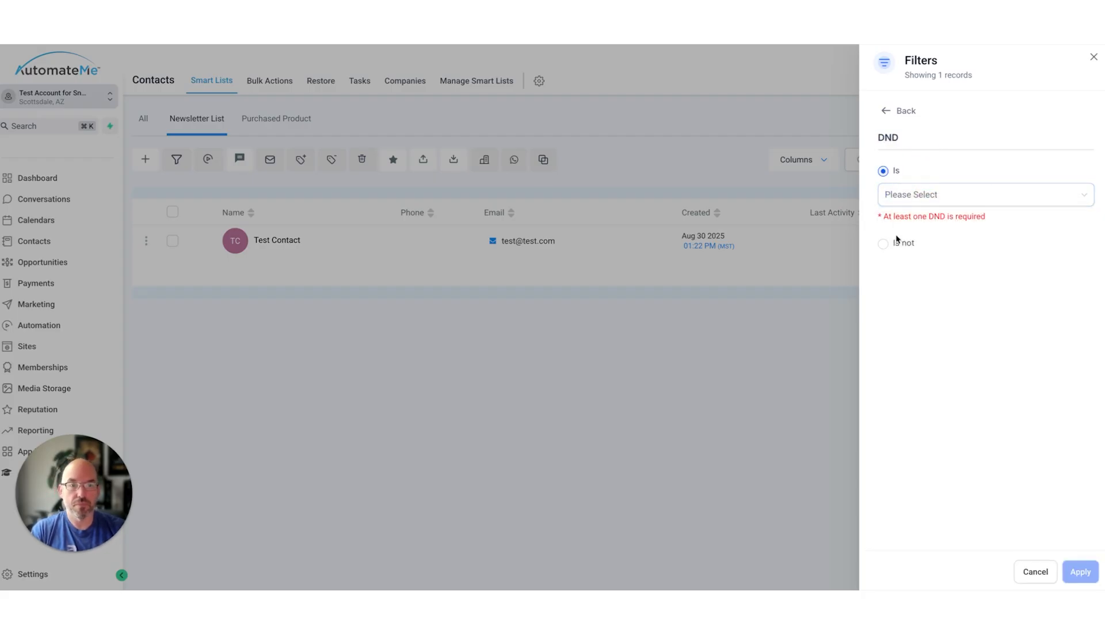
pyautogui.click(896, 241)
pyautogui.click(936, 231)
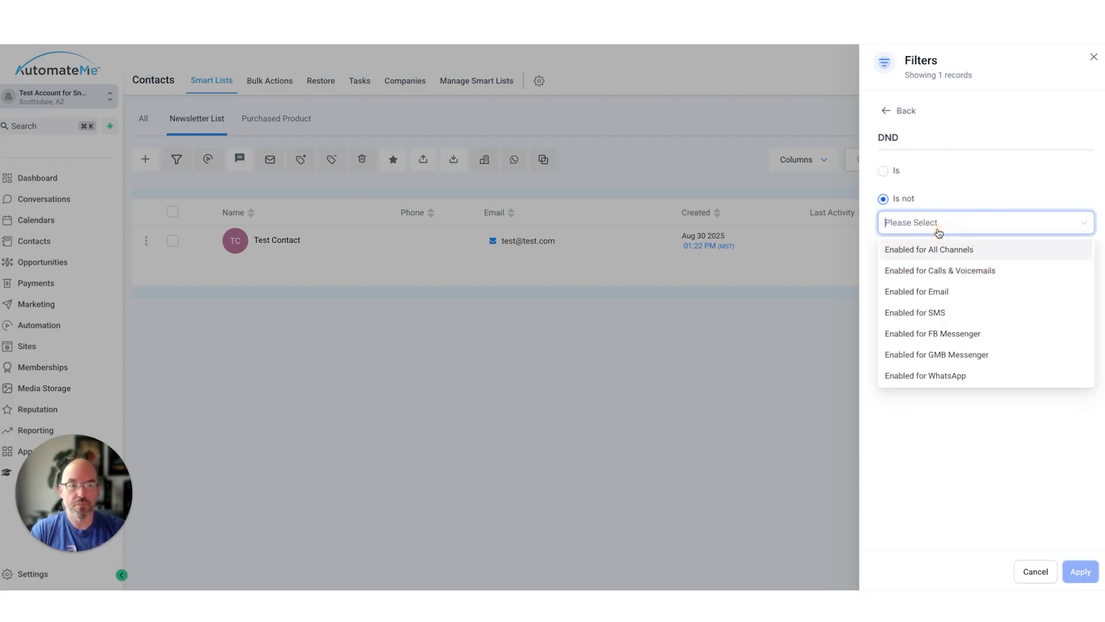
pyautogui.click(934, 293)
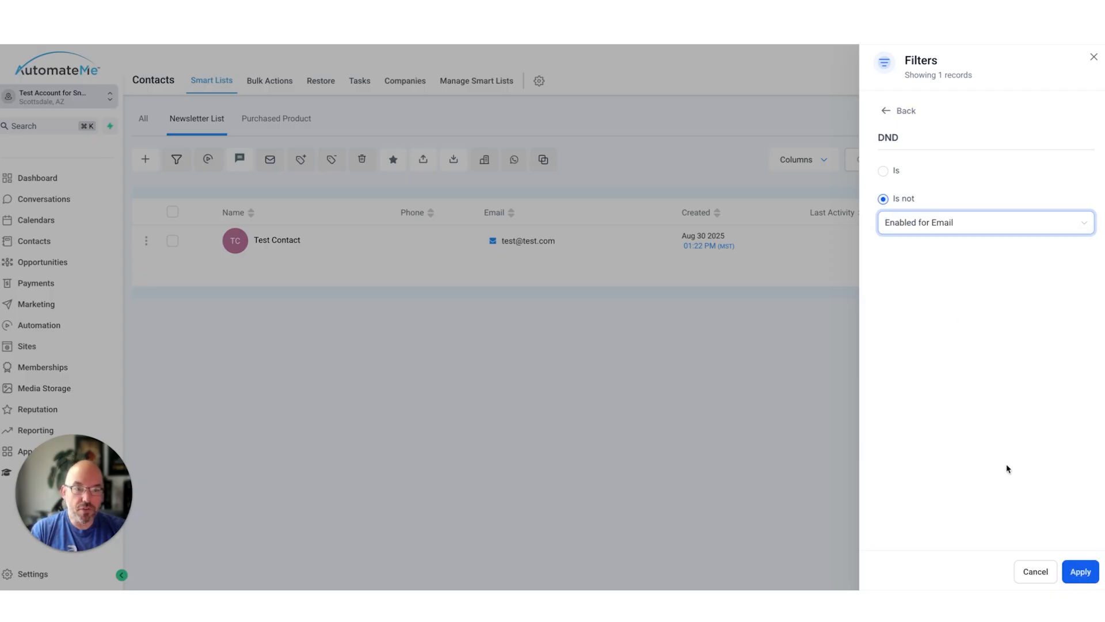
pyautogui.click(1080, 571)
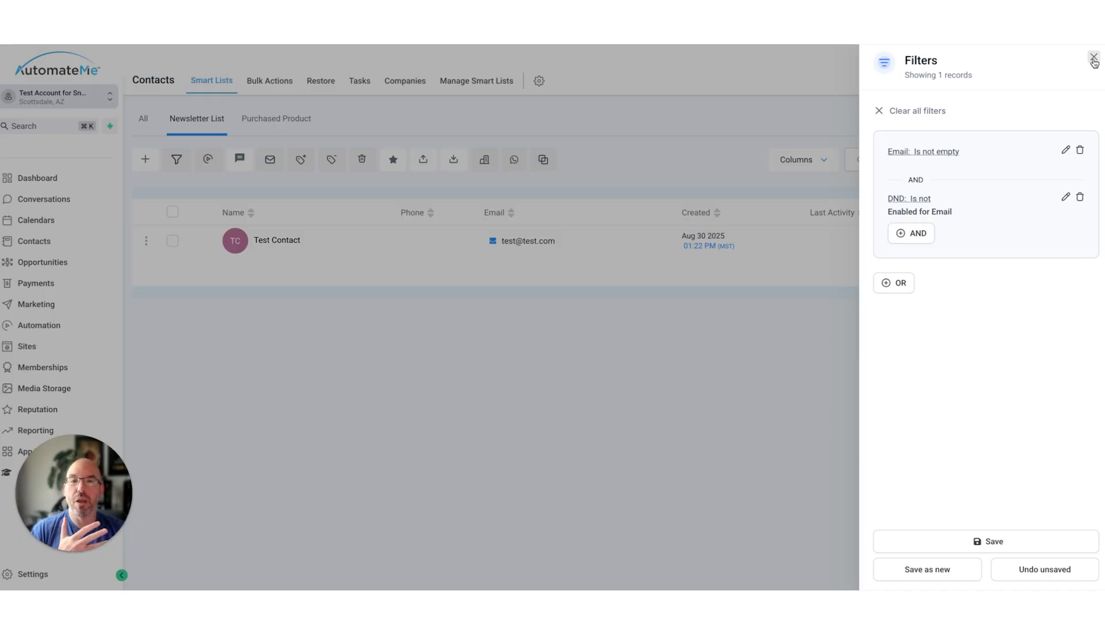
pyautogui.click(994, 540)
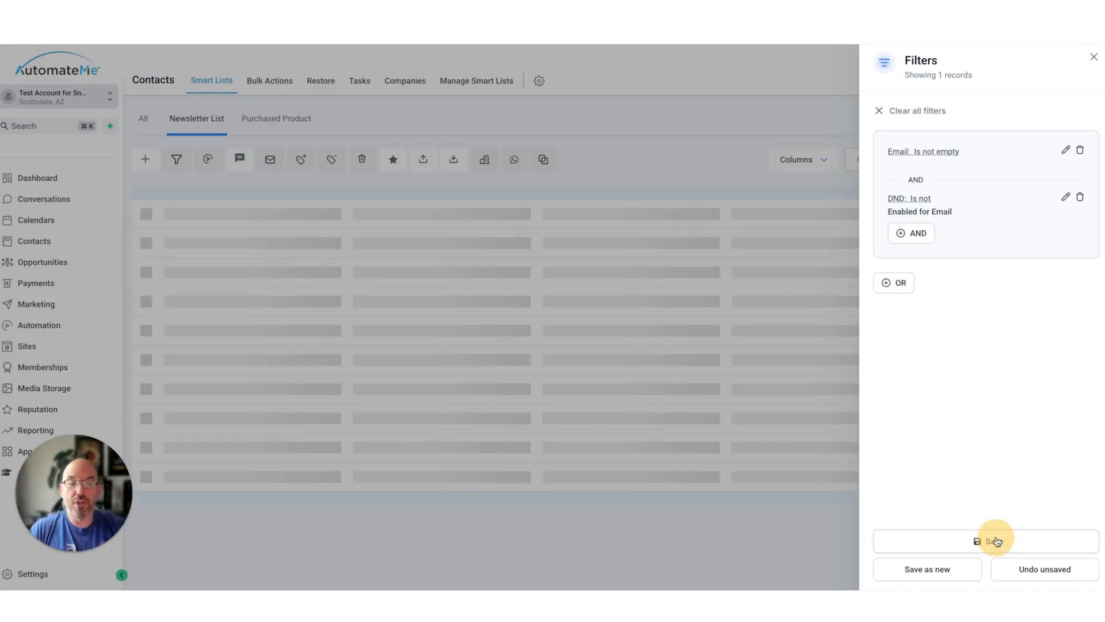
pyautogui.click(1093, 57)
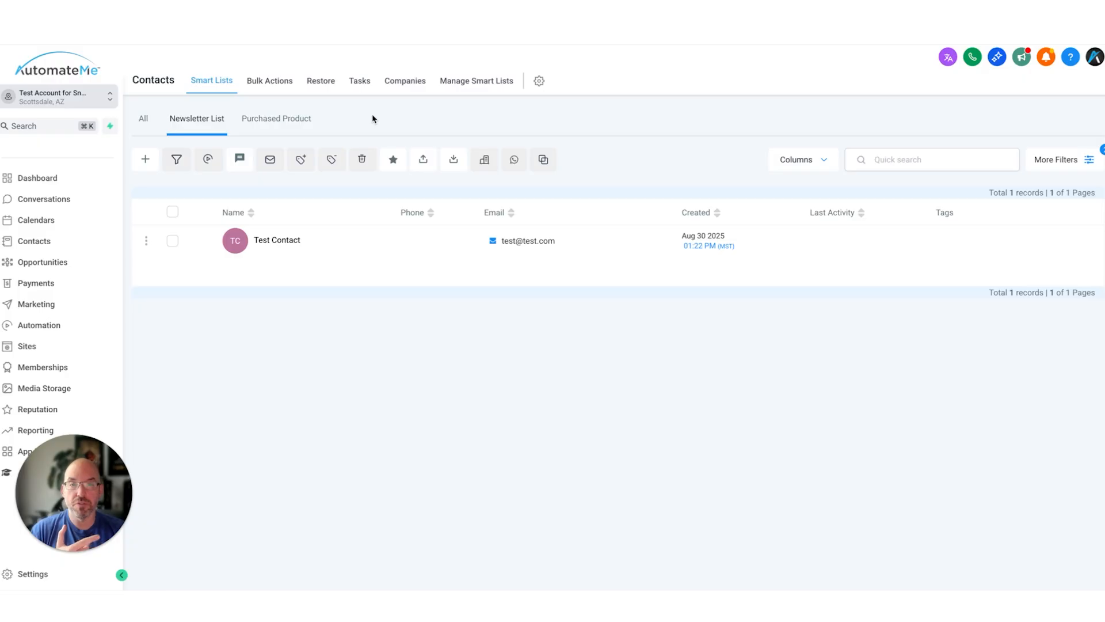
# Share the Newsletter List smart list with all users as a global list.
pyautogui.click(498, 82)
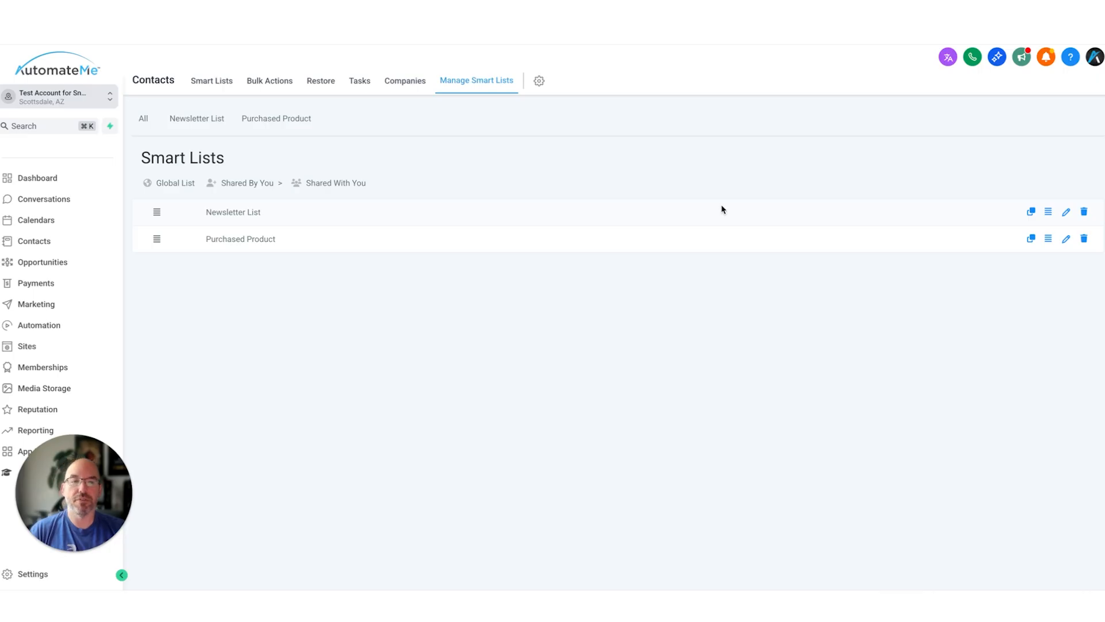
pyautogui.click(1048, 213)
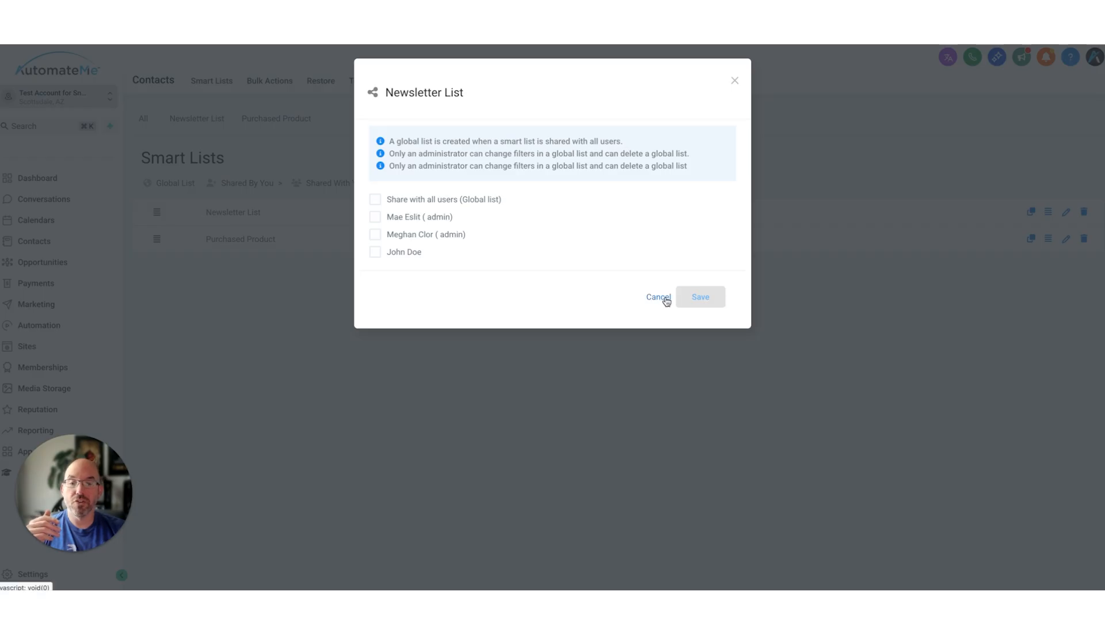
pyautogui.click(424, 198)
pyautogui.click(703, 296)
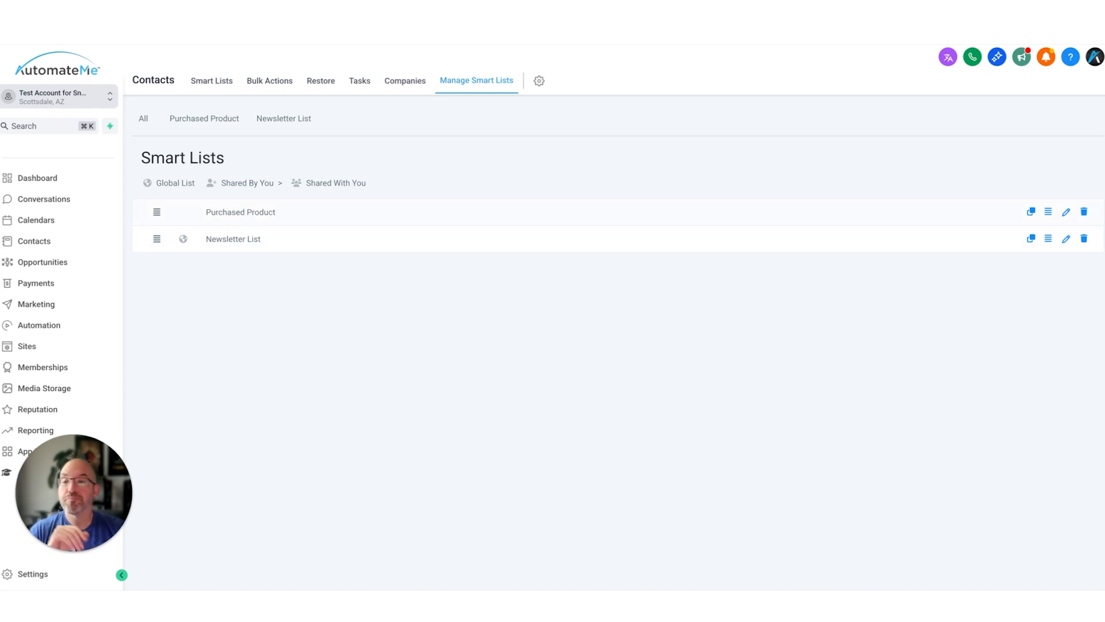
# View all contacts and the bulk actions log, and return to the contact list.
pyautogui.click(141, 121)
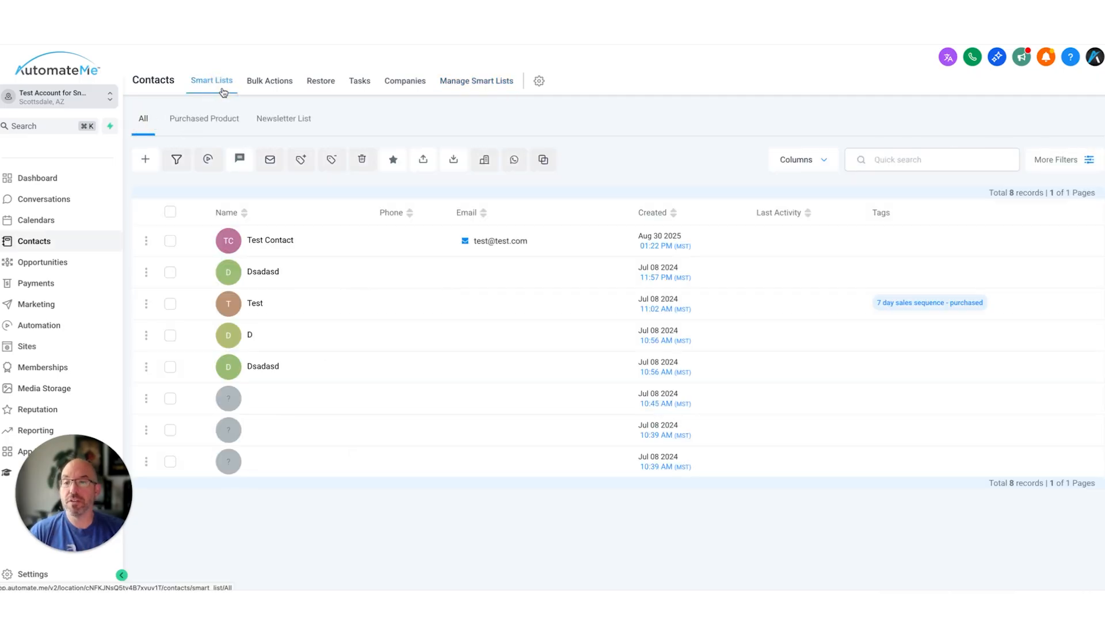
pyautogui.click(265, 81)
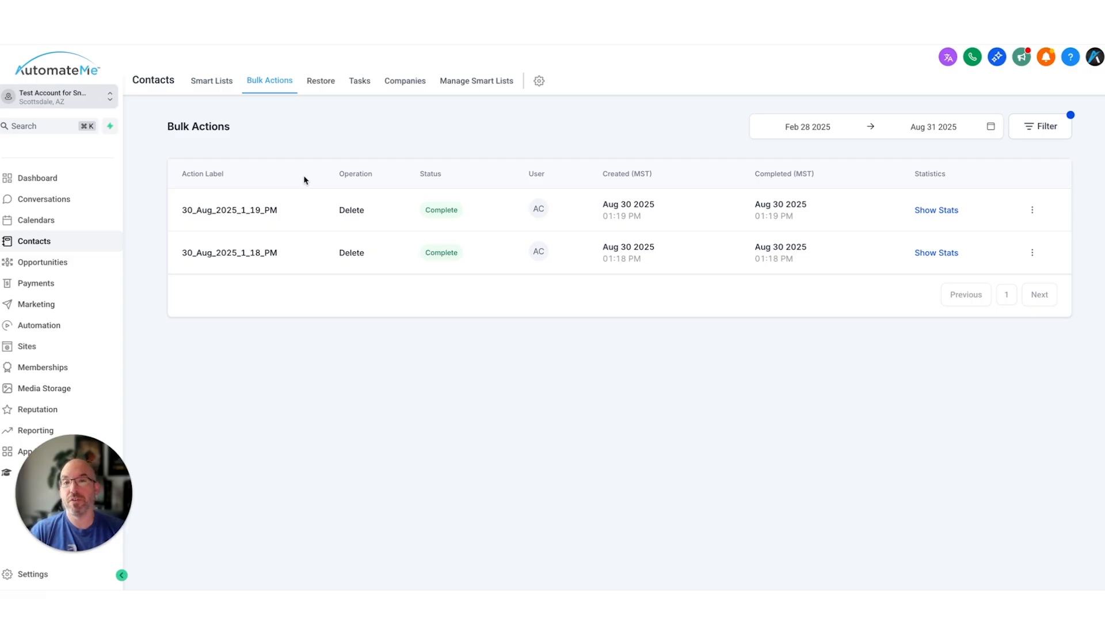
pyautogui.click(211, 81)
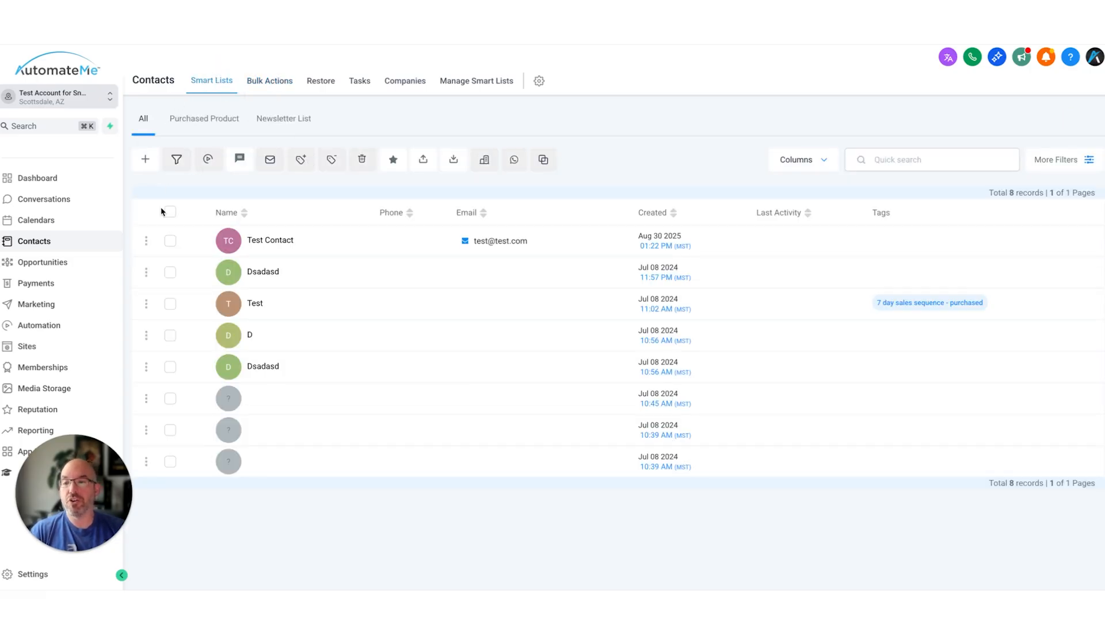
# Inspect the Action Name field in the Add/Update Opportunity form for Test Contact and the matching Action Label column in the bulk actions log.
pyautogui.click(171, 241)
pyautogui.click(178, 160)
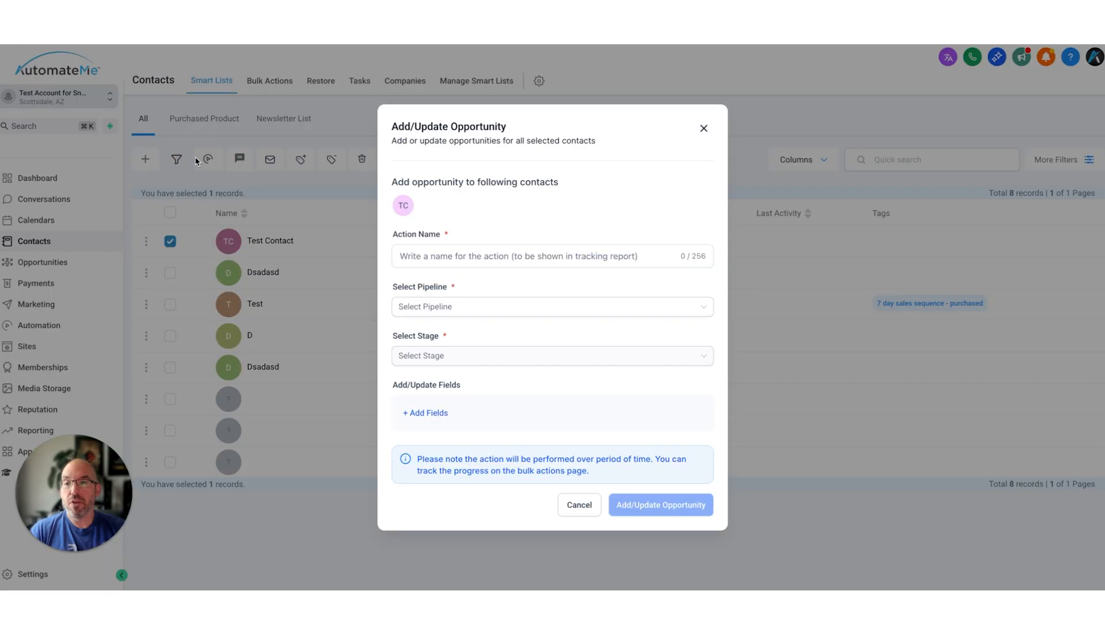
pyautogui.moveTo(394, 235); pyautogui.dragTo(441, 234)
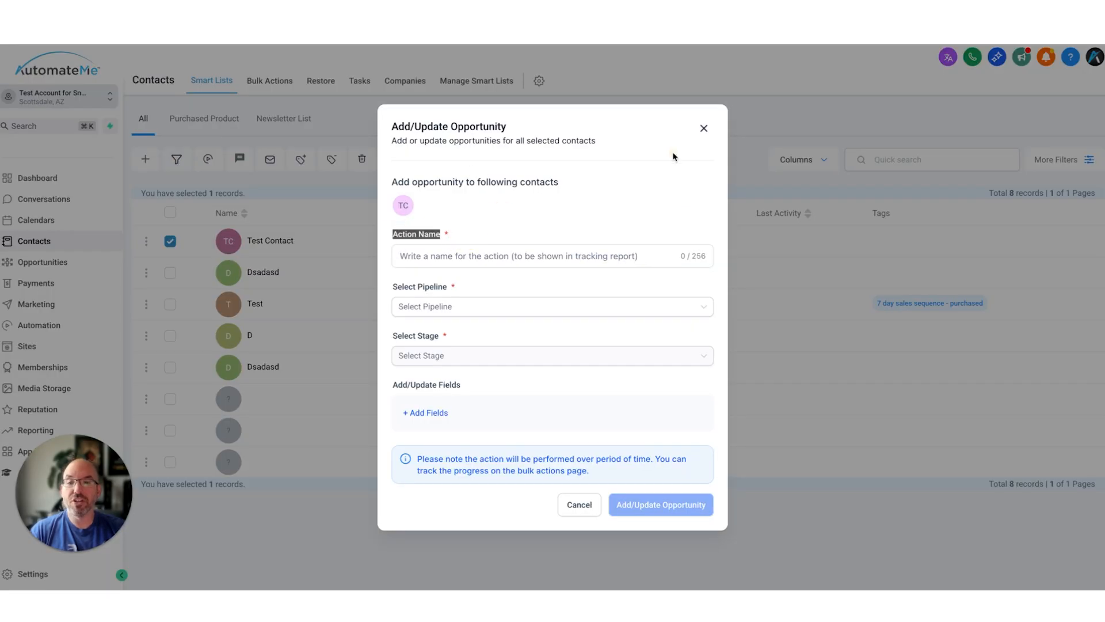
pyautogui.click(704, 129)
pyautogui.click(275, 81)
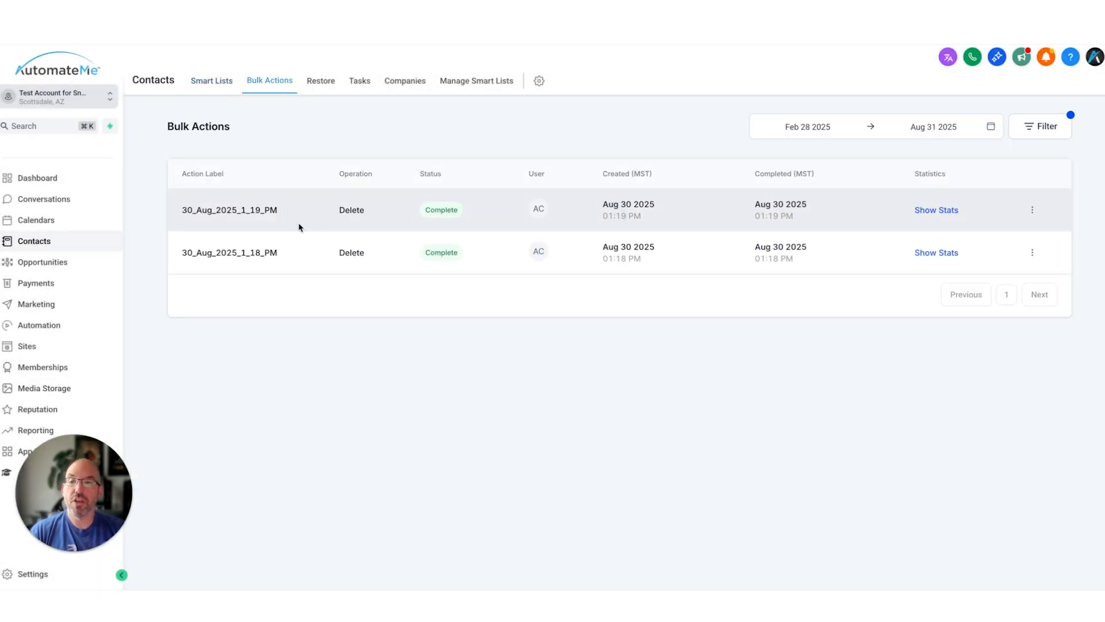
pyautogui.moveTo(209, 173); pyautogui.dragTo(195, 173)
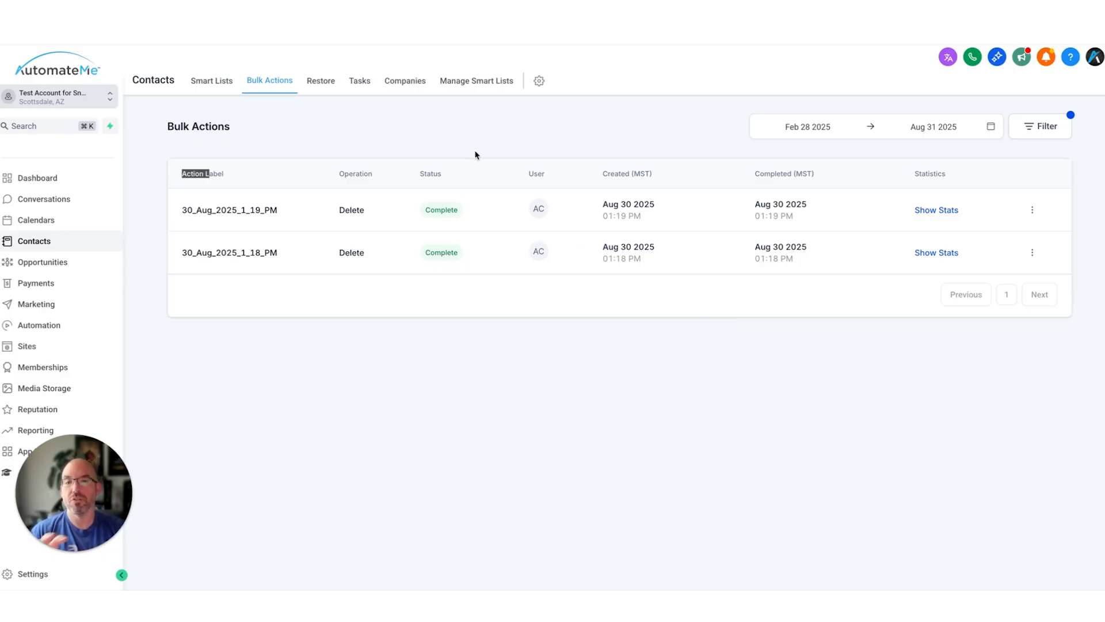
# Review the contact restore, companies and smart list management pages, ending on the list of all contacts.
pyautogui.click(310, 86)
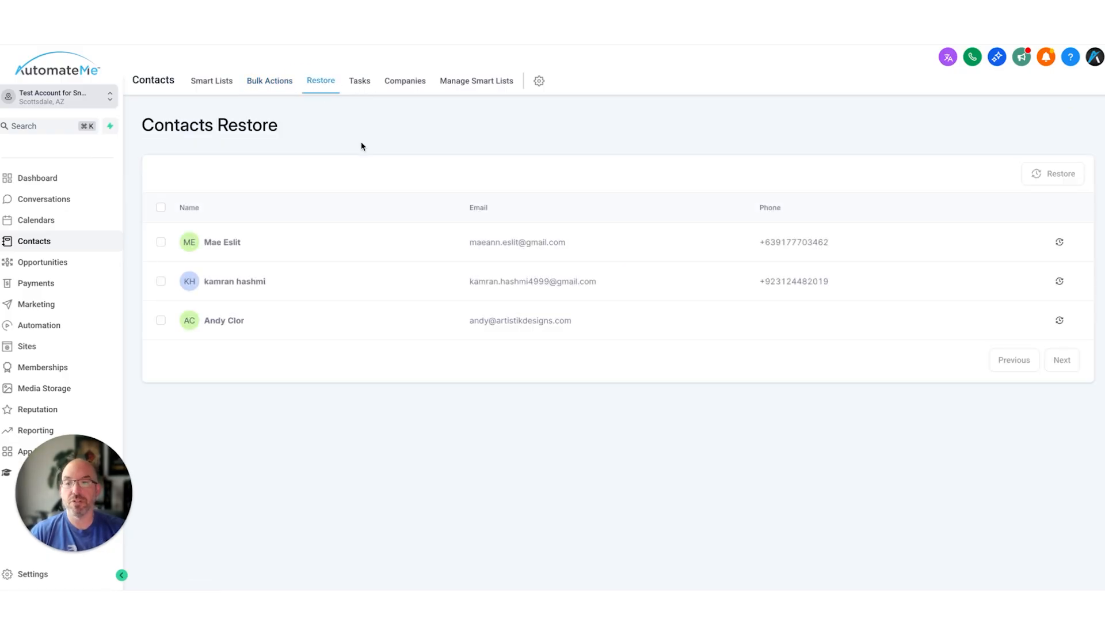
pyautogui.click(357, 88)
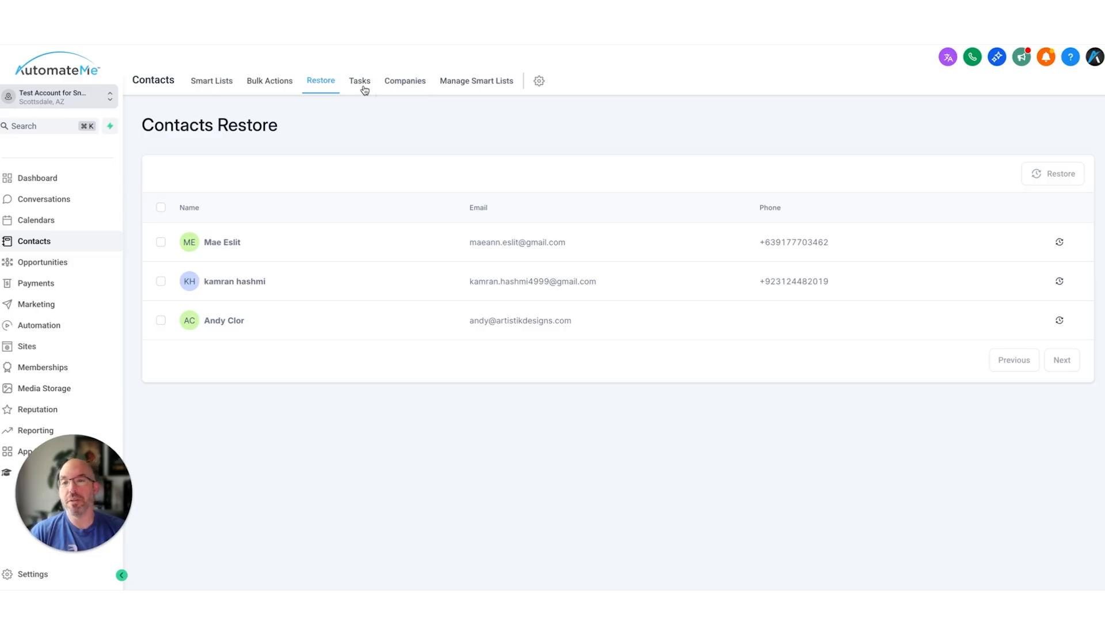
pyautogui.click(397, 87)
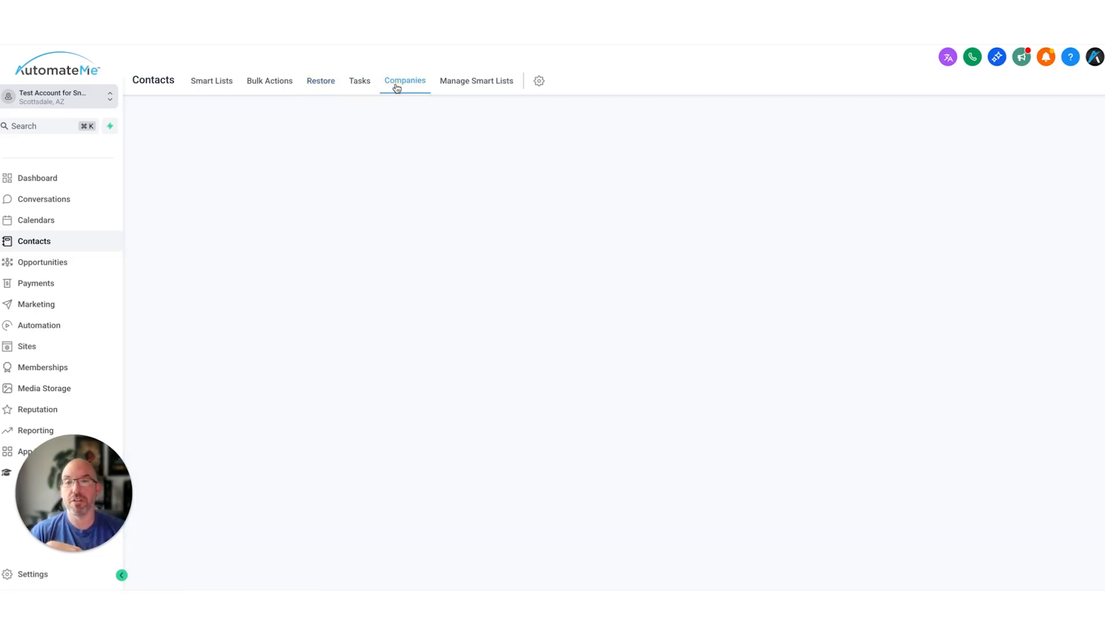
pyautogui.click(448, 82)
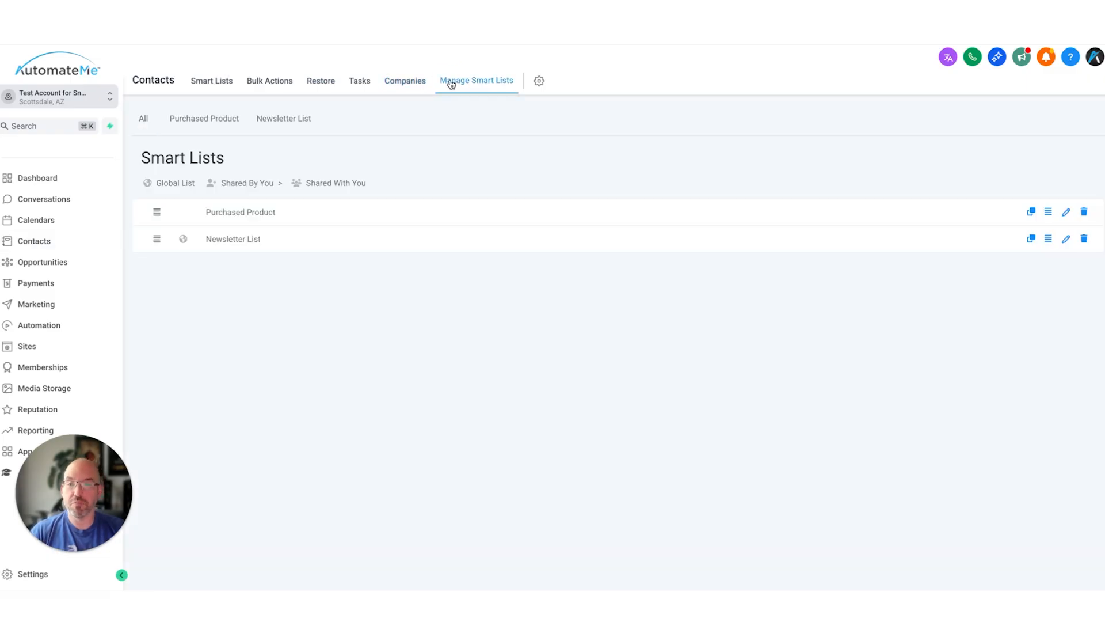
pyautogui.click(143, 120)
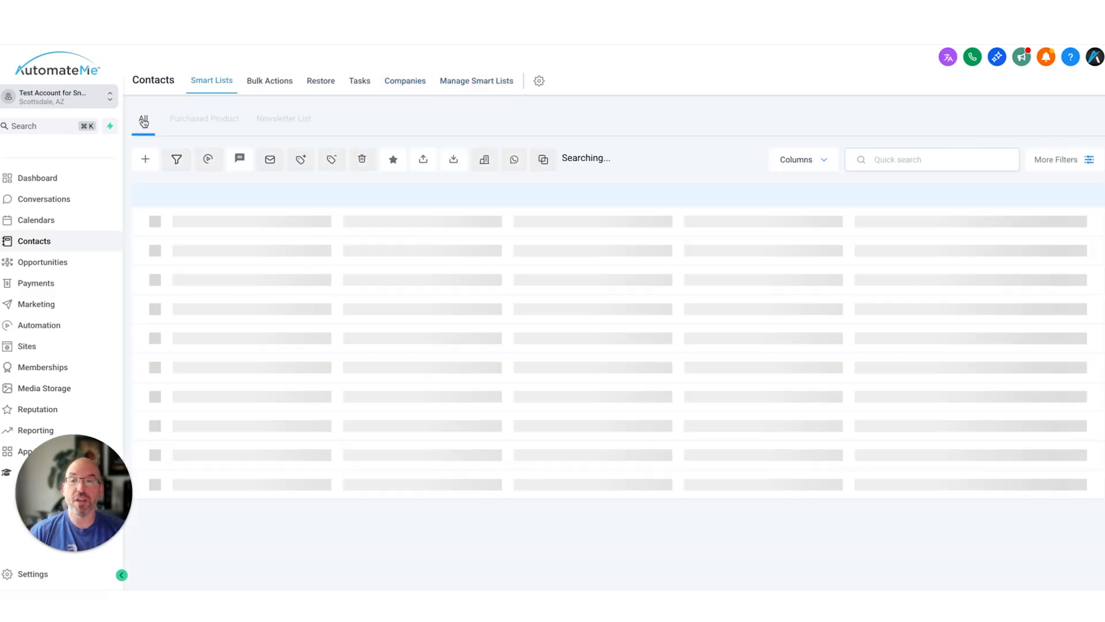